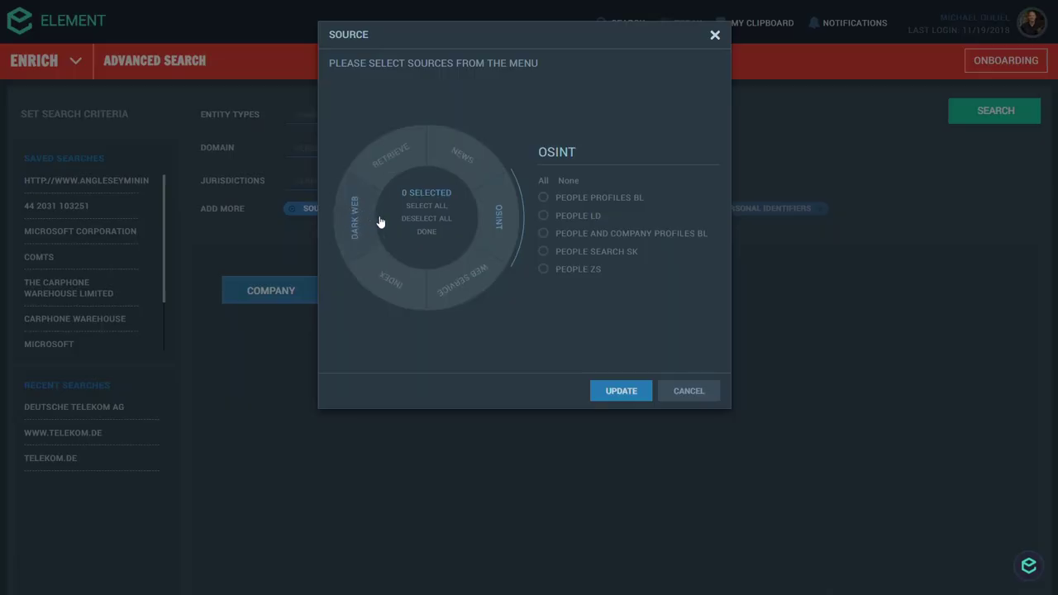
# - Select all sources, toggle individual News sources, and browse the Retrieve and Dark Web categories
pyautogui.click(442, 206)
pyautogui.click(484, 184)
pyautogui.click(543, 215)
pyautogui.click(543, 251)
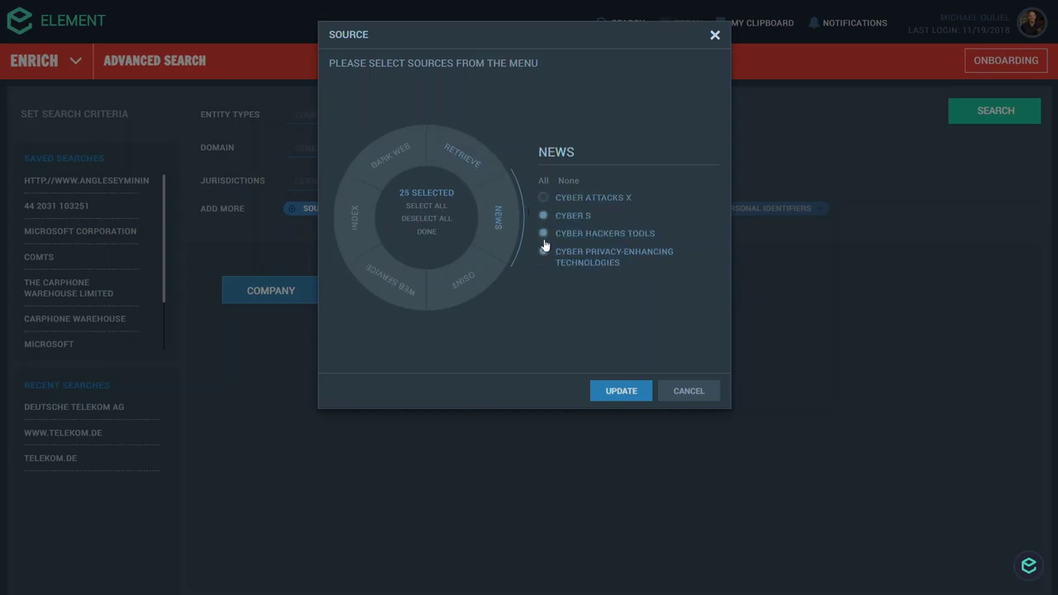
pyautogui.click(474, 167)
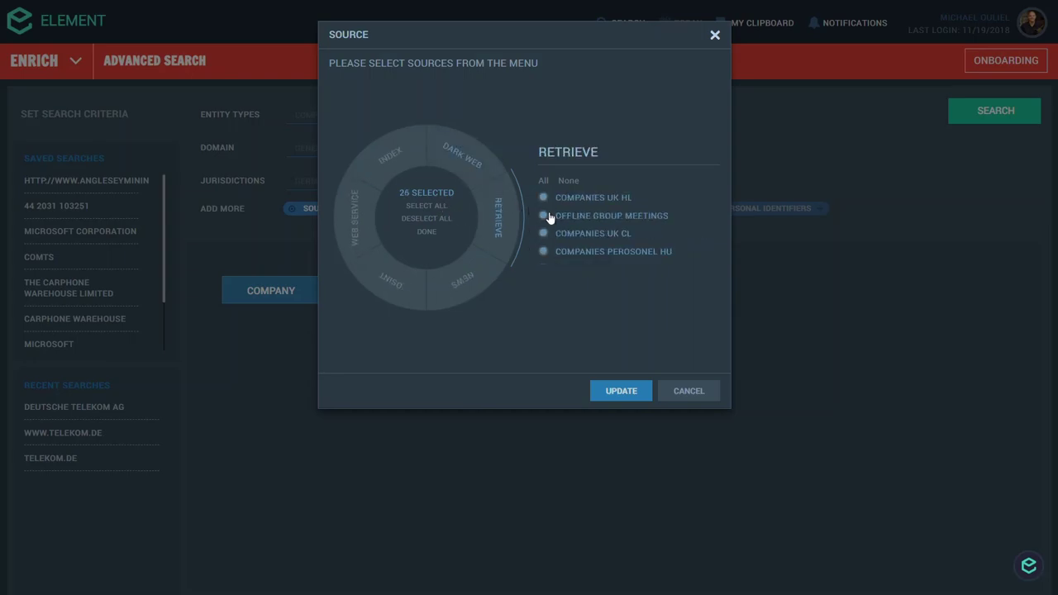
pyautogui.click(471, 169)
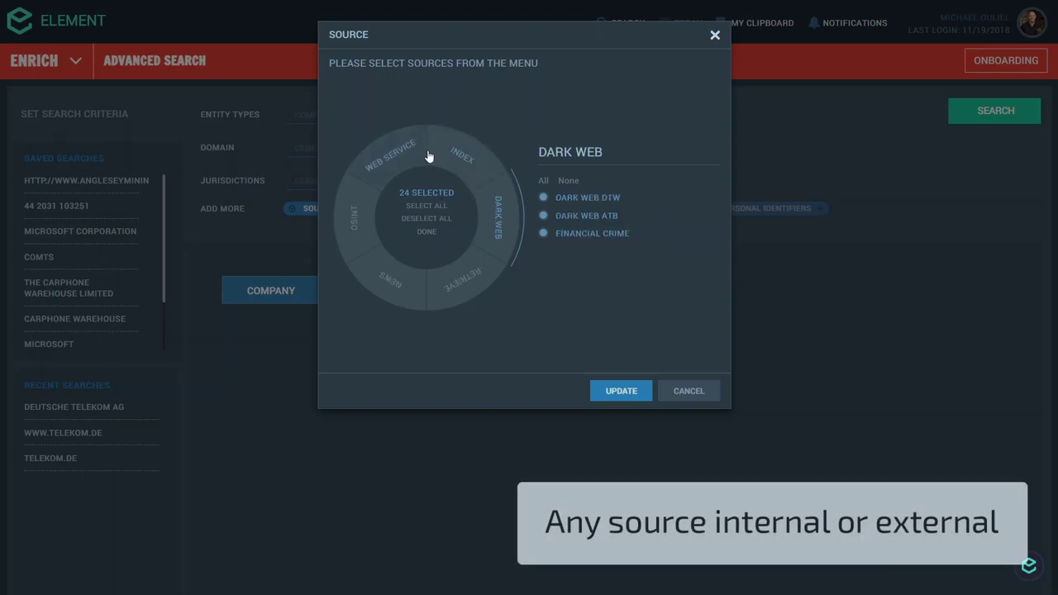
# - Clear the whole source selection and choose only Sanctions OFAC and Companies Investments TC in the Index category
pyautogui.click(481, 156)
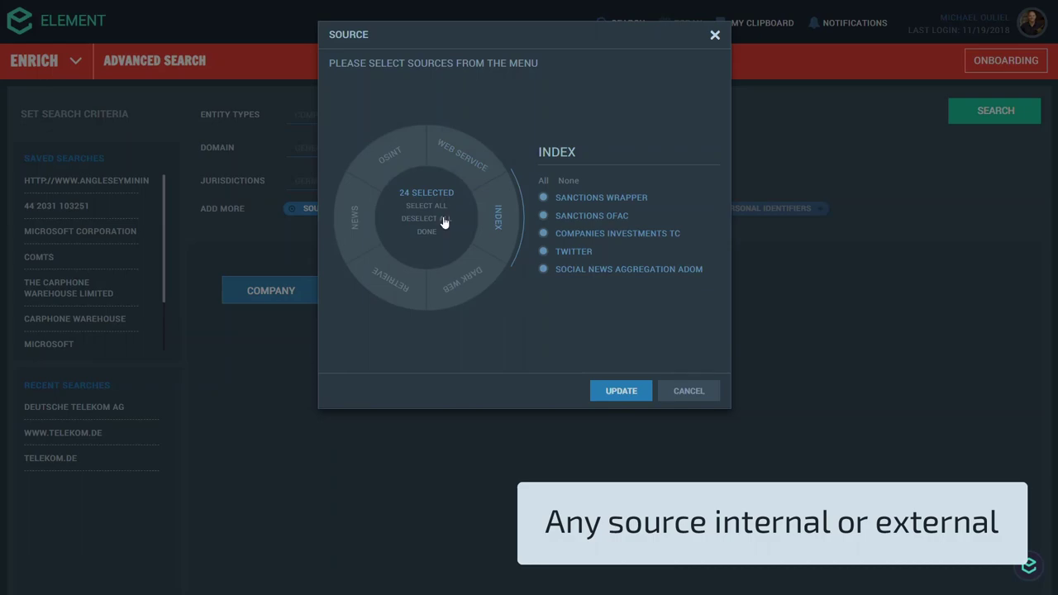
pyautogui.click(444, 220)
pyautogui.click(543, 216)
pyautogui.click(543, 233)
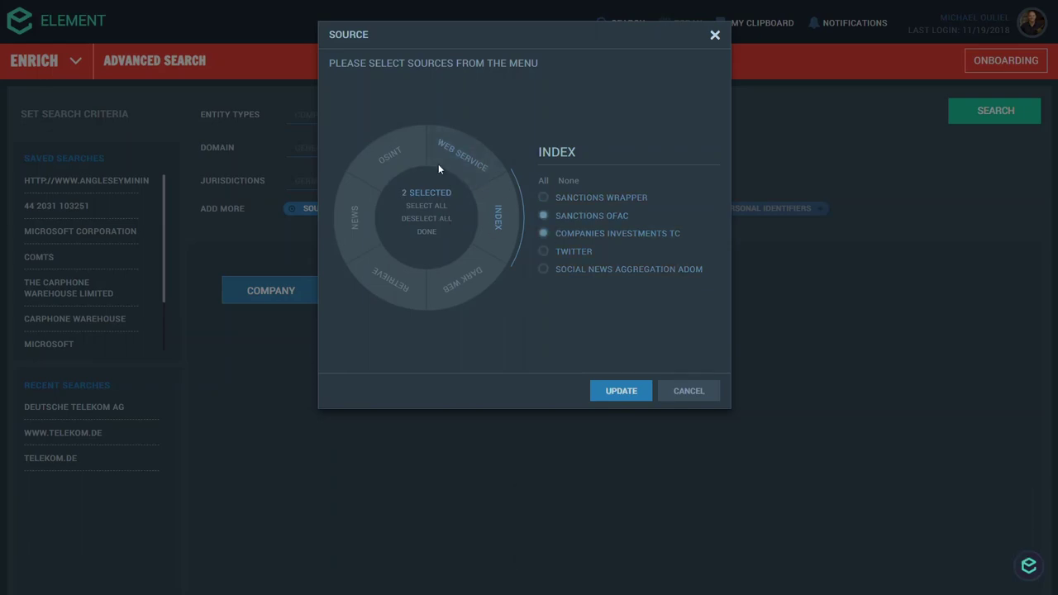
pyautogui.click(455, 160)
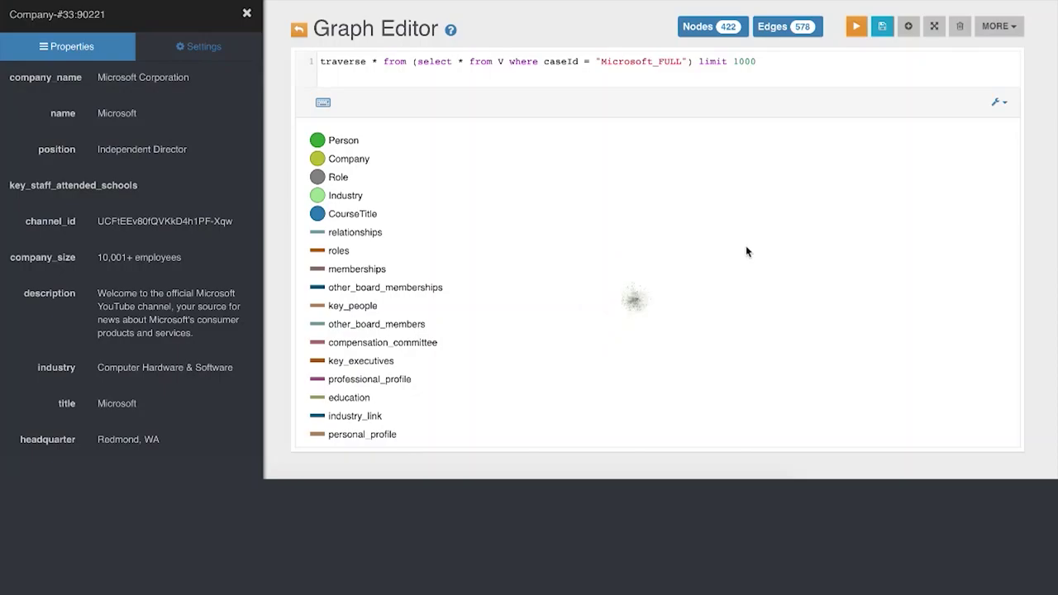
# - Show the Microsoft_FULL graph in full screen in the Graph Editor
pyautogui.click(936, 26)
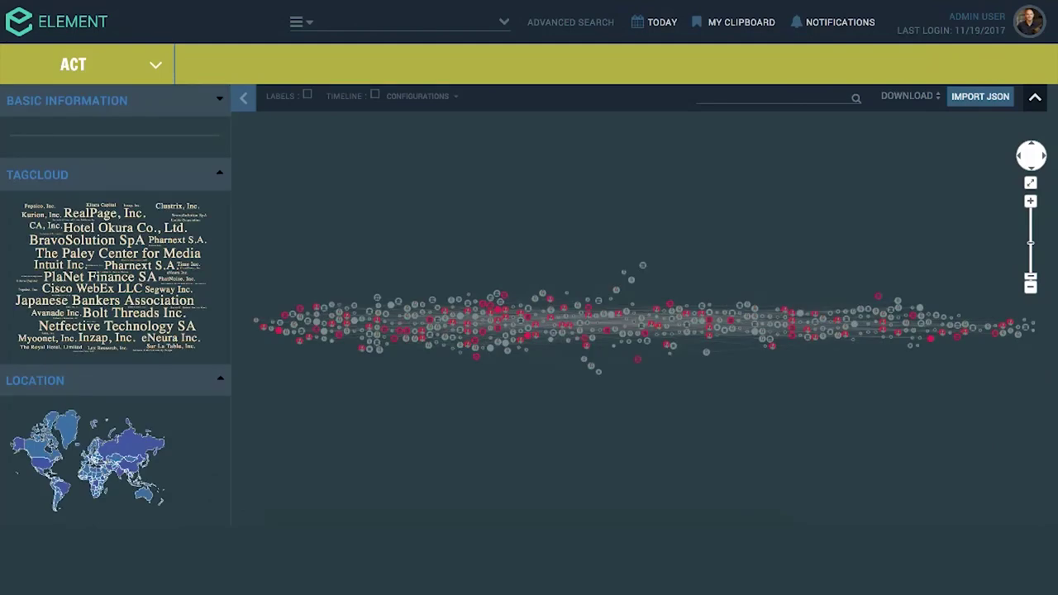
# - Search the network graph for "Microsoft", pick the Microsoft entity and examine the connections around its node
pyautogui.click(781, 97)
pyautogui.write('Microsoft')
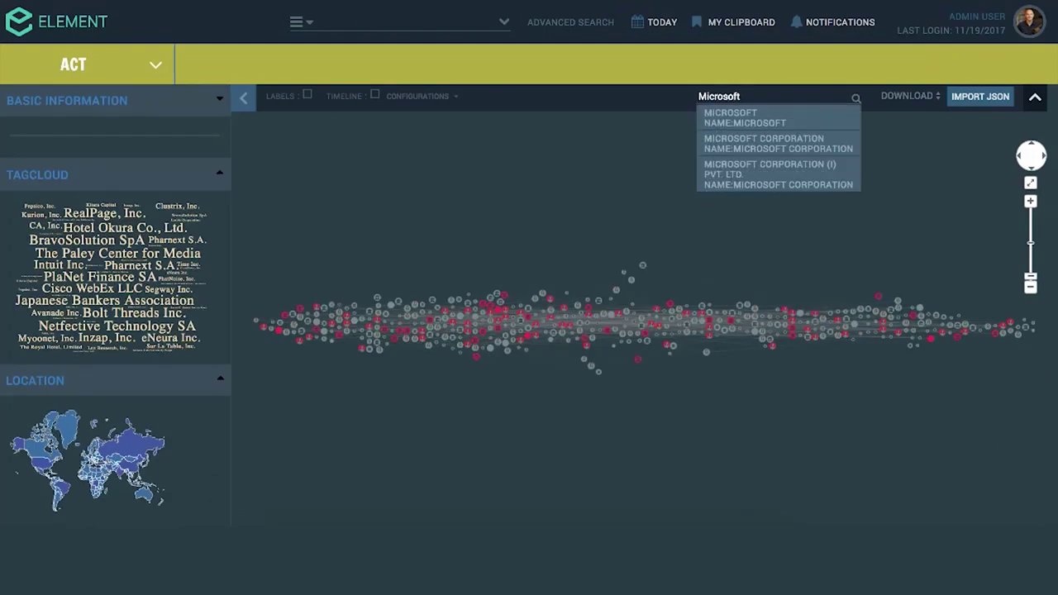
pyautogui.click(764, 118)
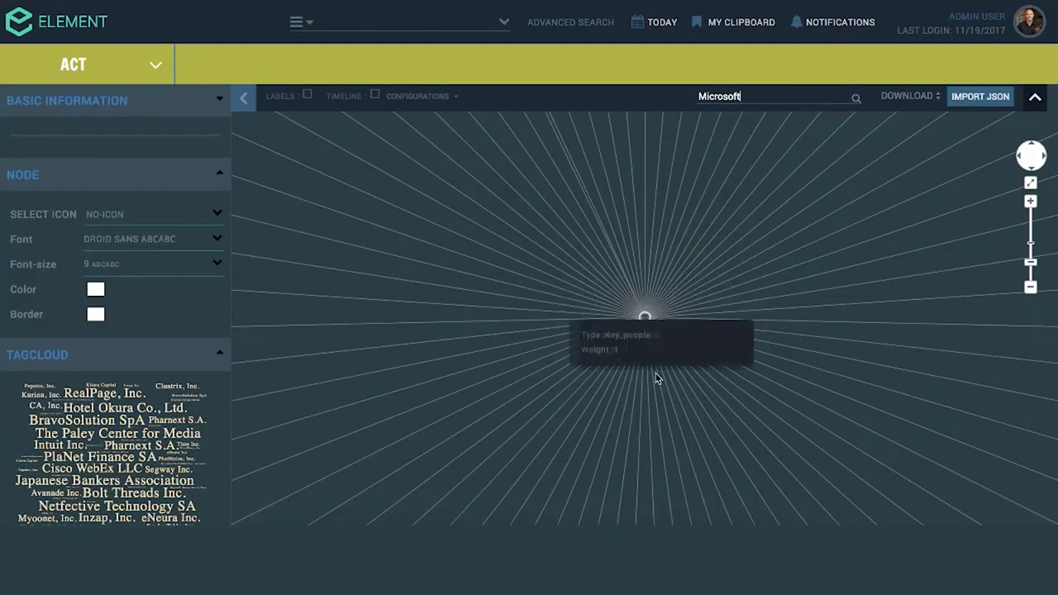
pyautogui.click(645, 318)
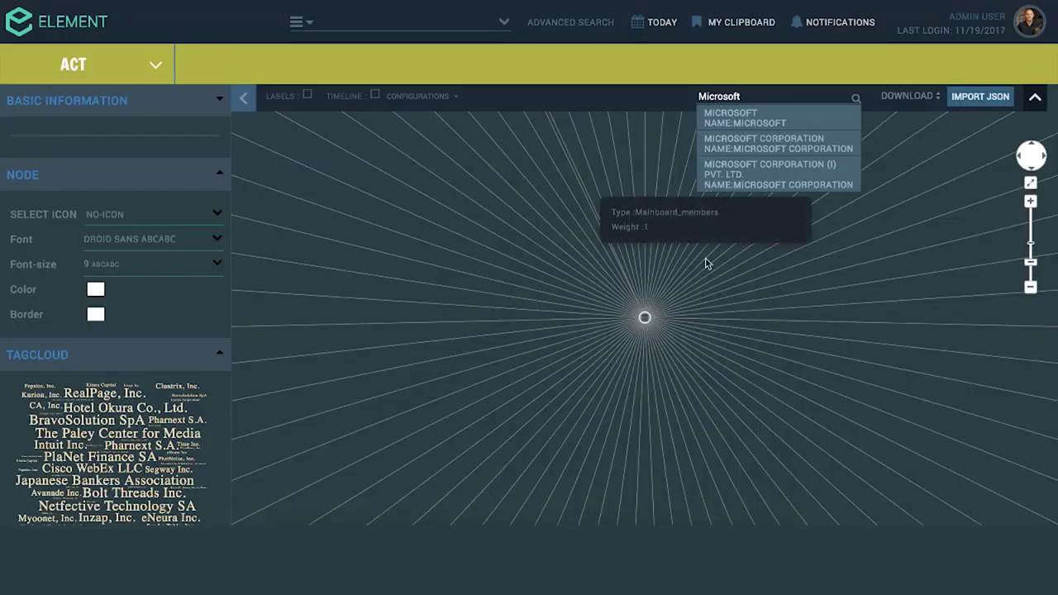
pyautogui.click(873, 288)
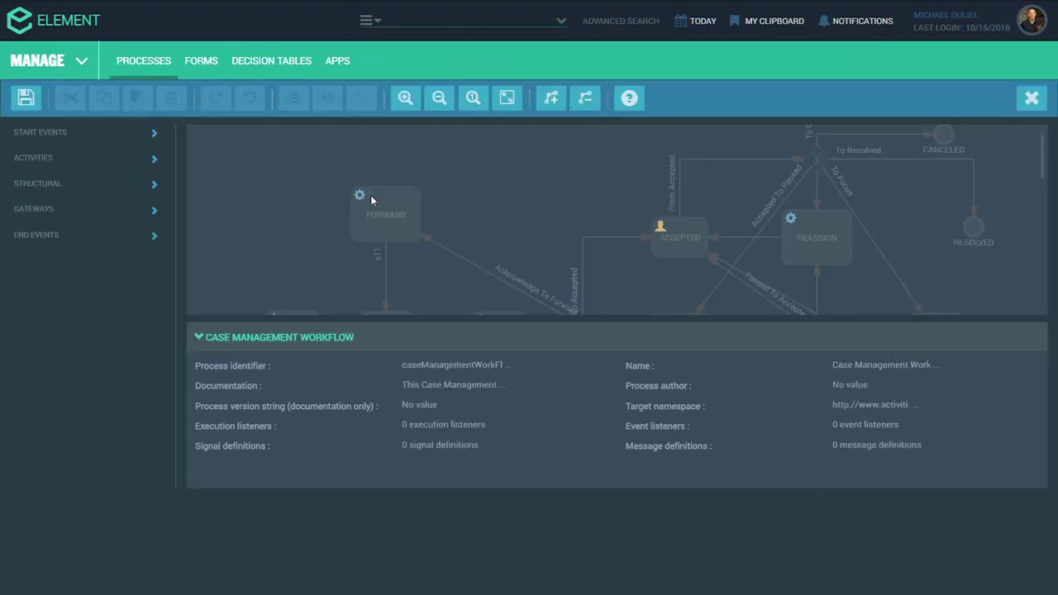
# - View the properties of the Start Workflow event and the Forward task in the Case Management Workflow
pyautogui.scroll(-2, 724, 230)
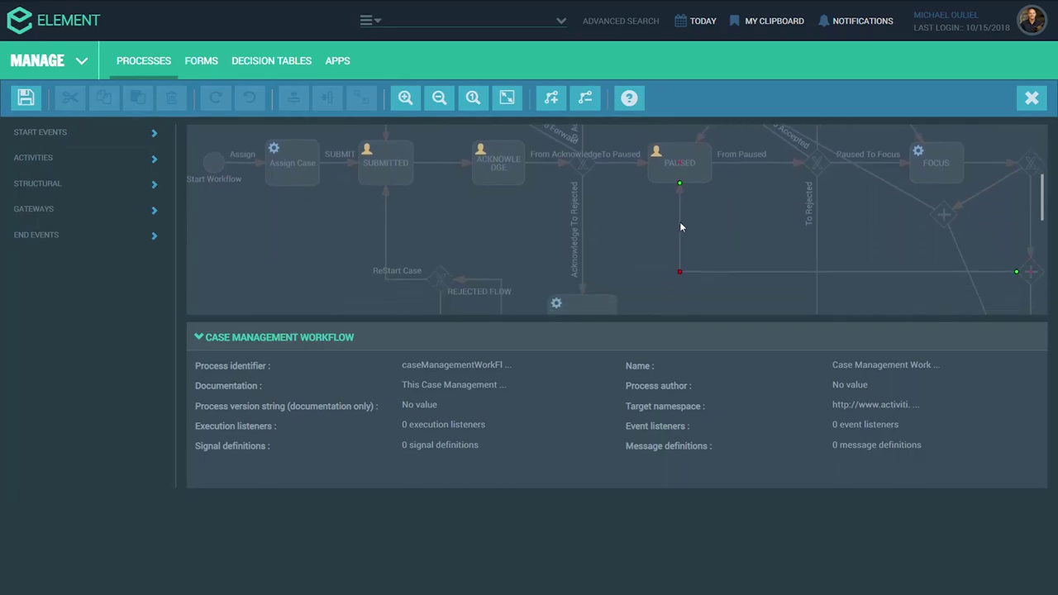
pyautogui.click(208, 175)
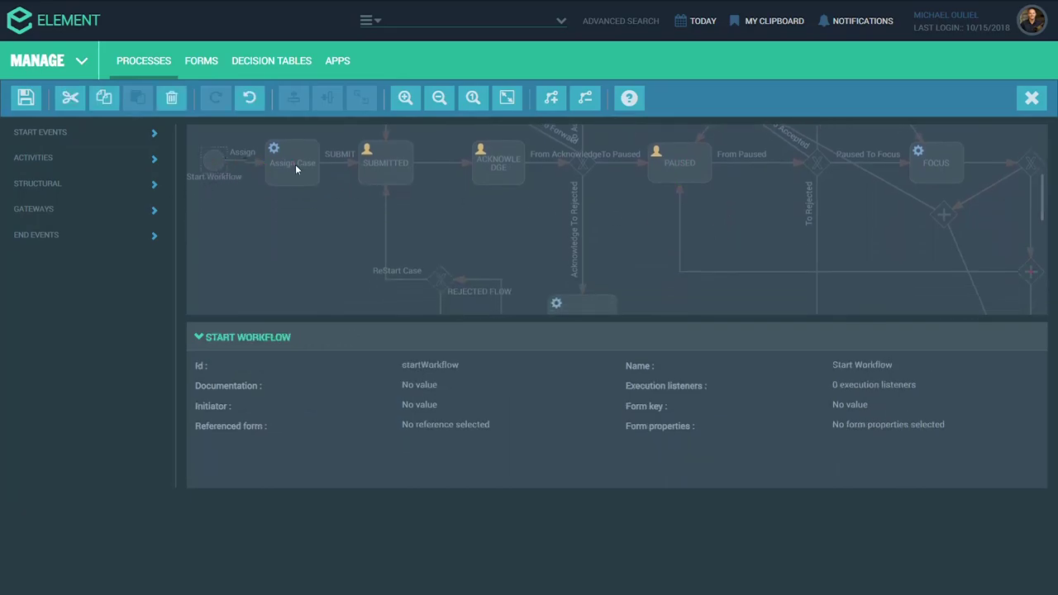
pyautogui.scroll(2, 435, 205)
pyautogui.click(391, 201)
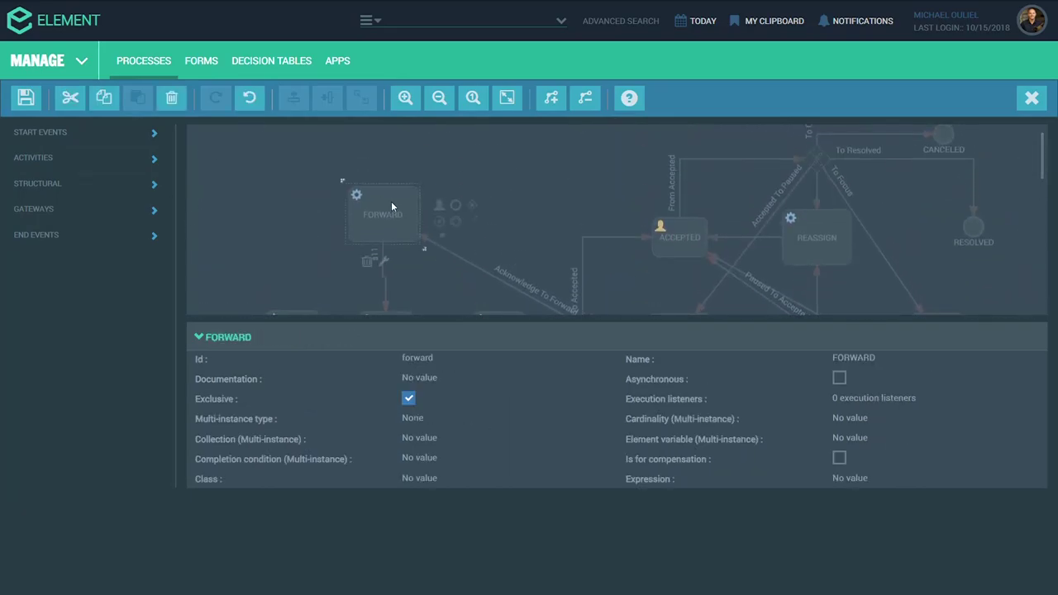
# - Add a Mail Task beside the Forward task and draw a flow from Forward to it
pyautogui.click(154, 157)
pyautogui.moveTo(62, 298); pyautogui.dragTo(273, 206)
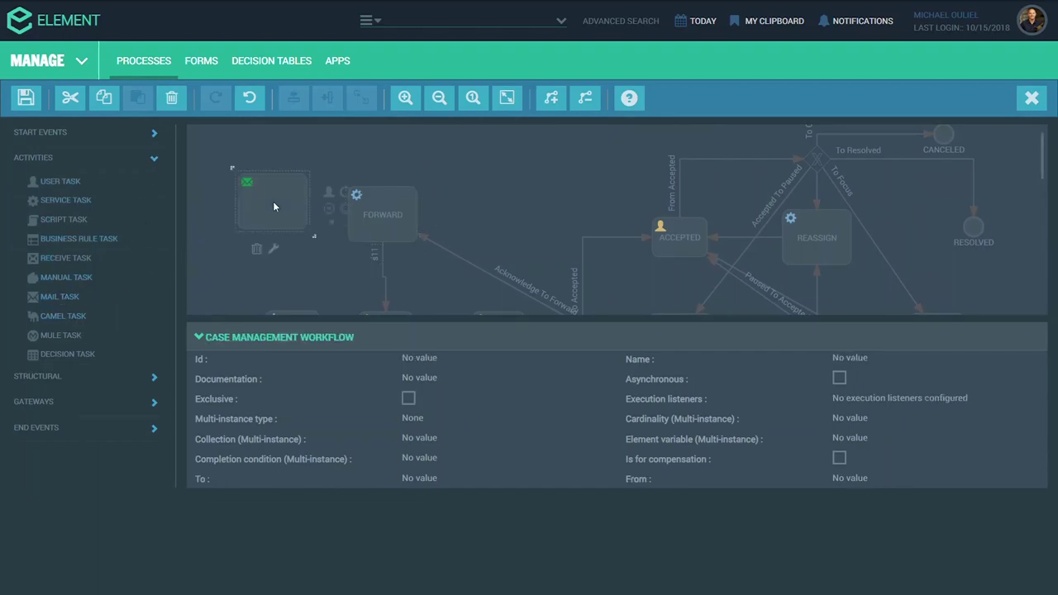
pyautogui.click(365, 215)
pyautogui.moveTo(440, 238); pyautogui.dragTo(286, 217)
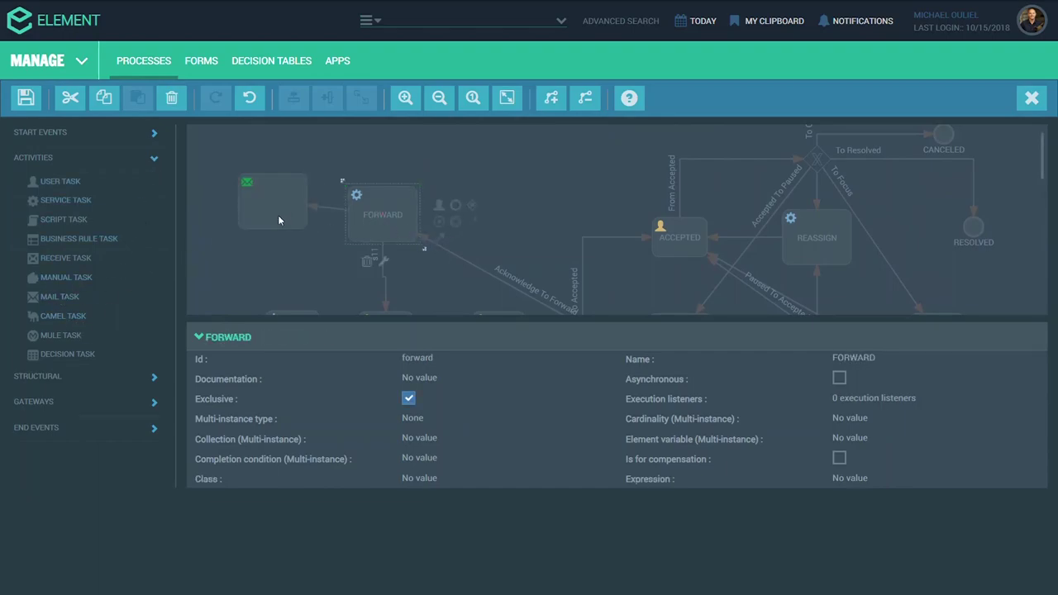
# - Label the new mail task "Notify the user for assignment"
pyautogui.doubleClick(276, 218)
pyautogui.write('Notify ')
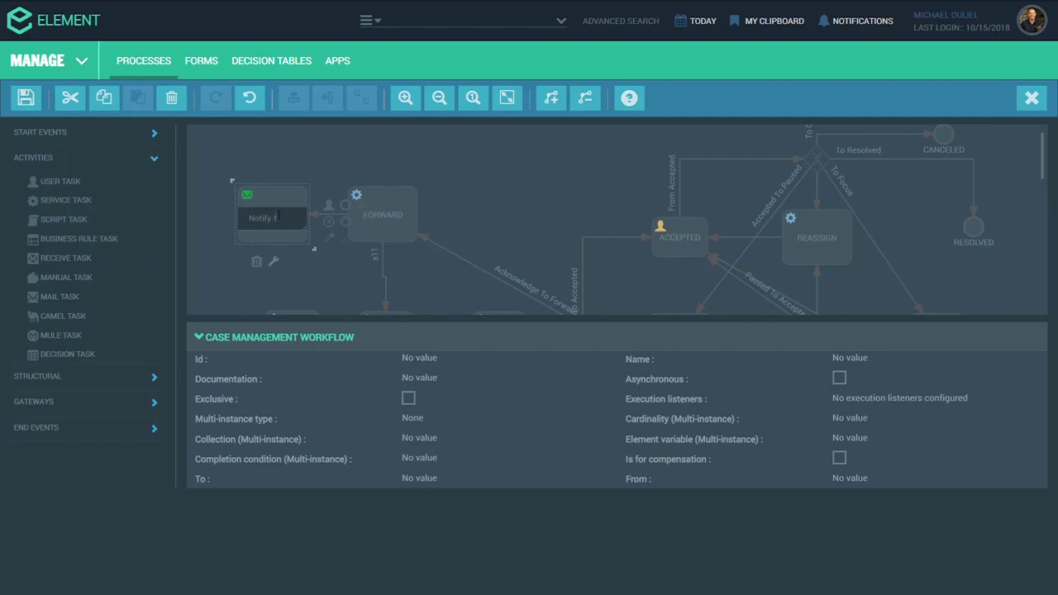
pyautogui.write('the user for as')
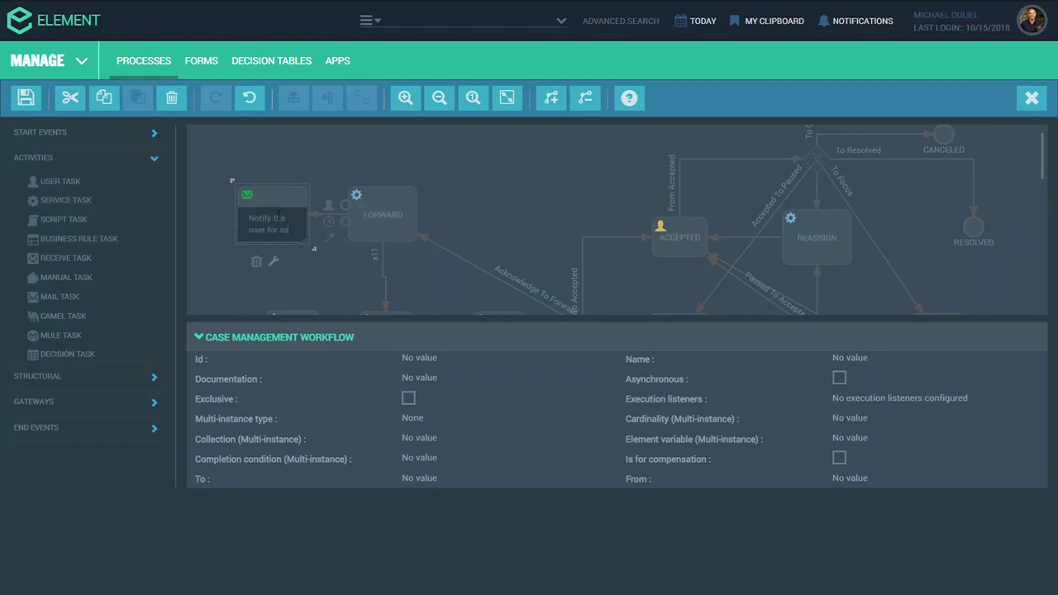
pyautogui.write('signment')
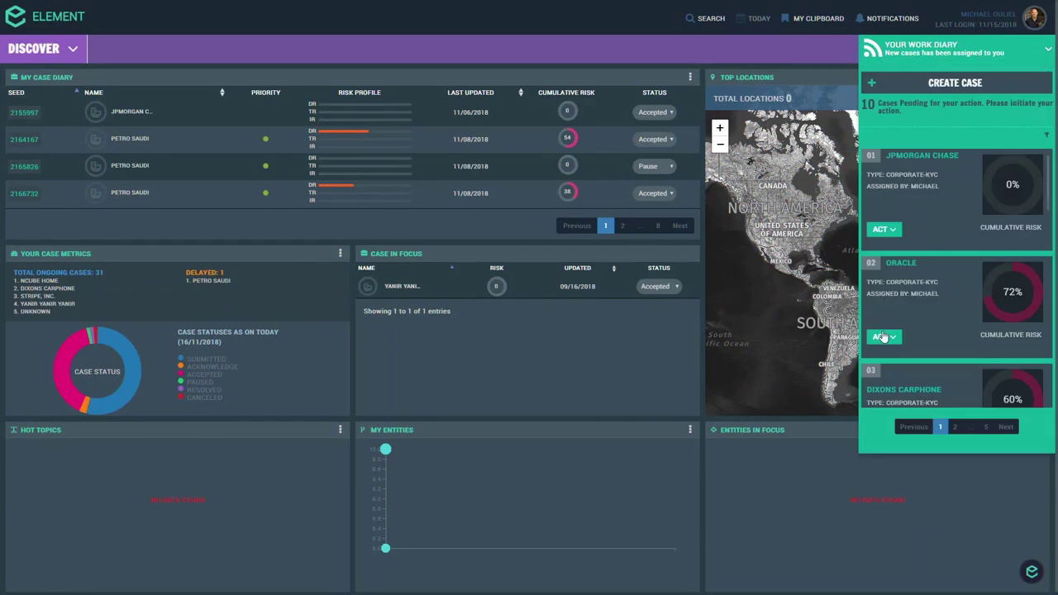
# - Accept the pending Oracle case in the work diary
pyautogui.click(882, 336)
pyautogui.click(885, 351)
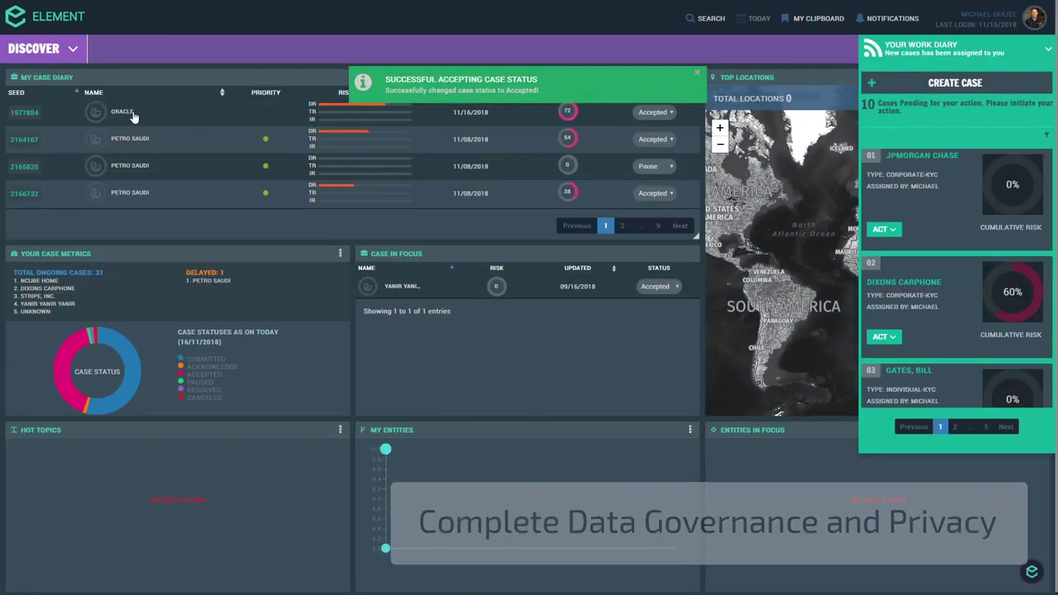
# - Examine the scoring visualisation behind the Oracle case's cumulative risk and close it
pyautogui.click(568, 113)
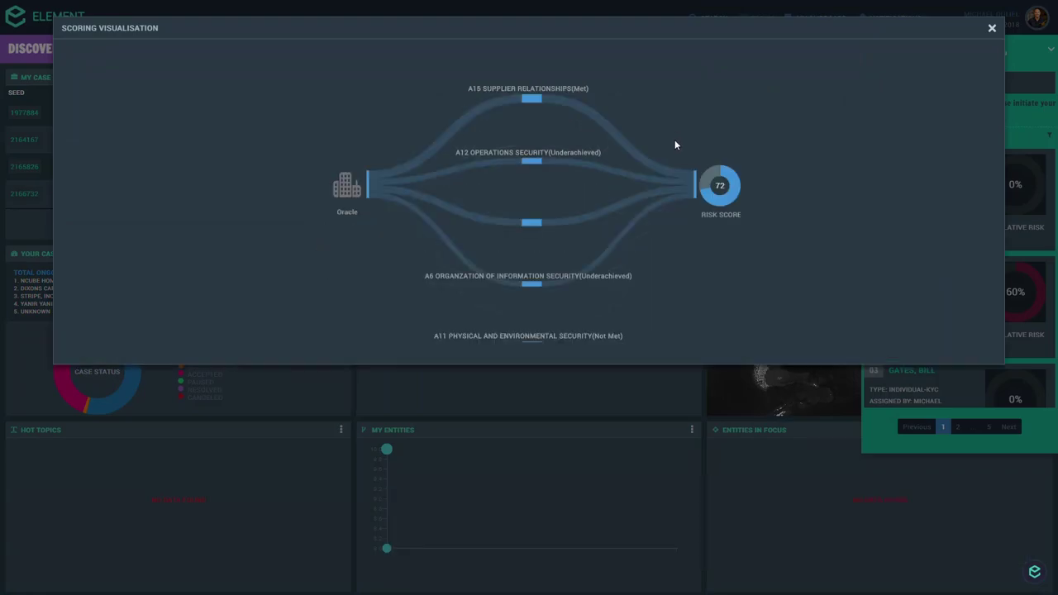
pyautogui.click(991, 29)
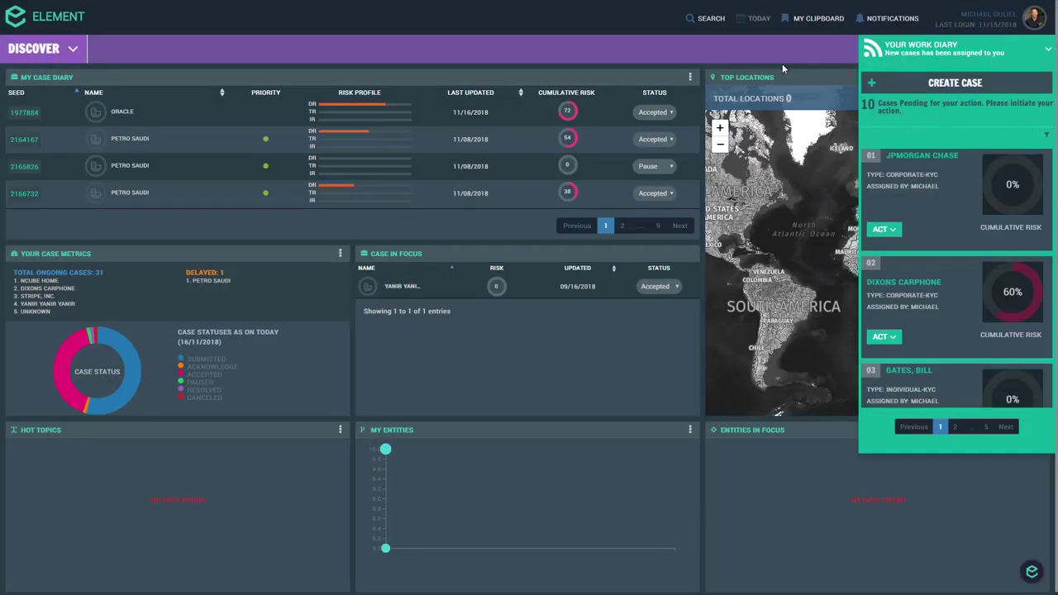
pyautogui.click(655, 168)
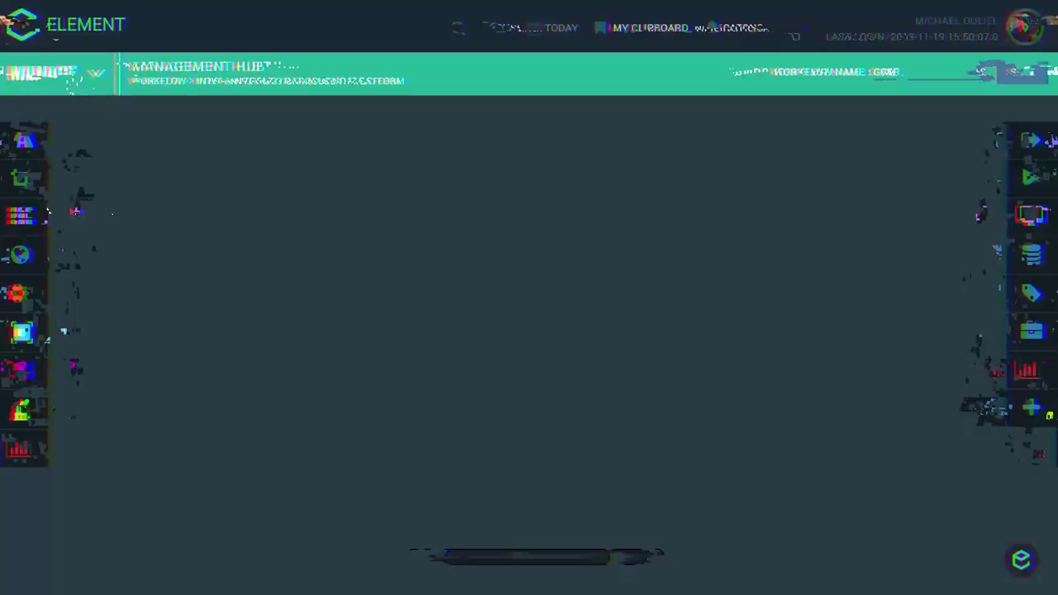
# - Place an Hdfs source and a MySQL source on the GDPR workflow canvas
pyautogui.click(184, 191)
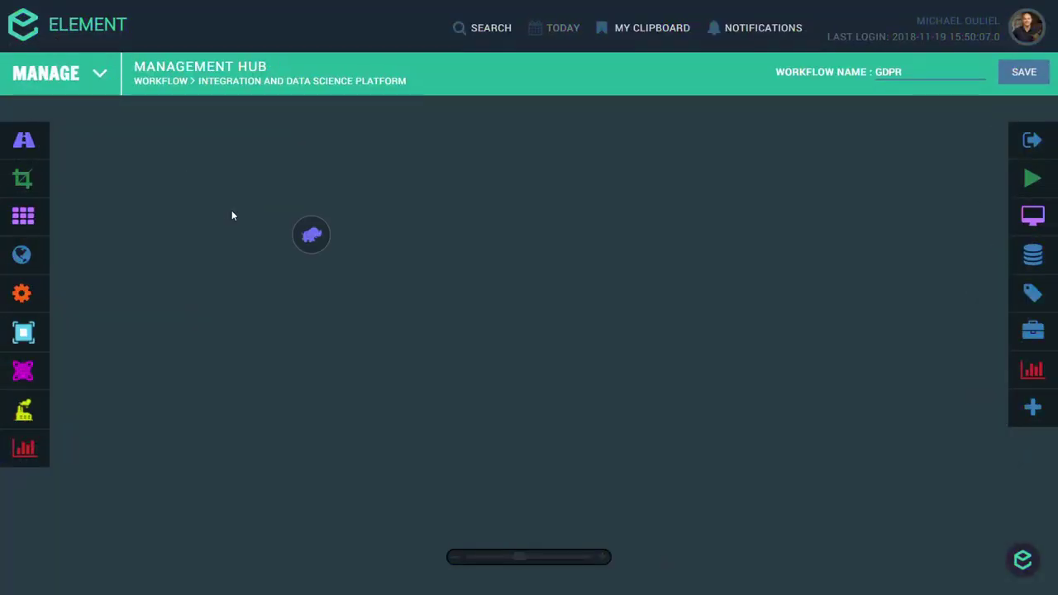
pyautogui.moveTo(23, 178)
pyautogui.moveTo(23, 140)
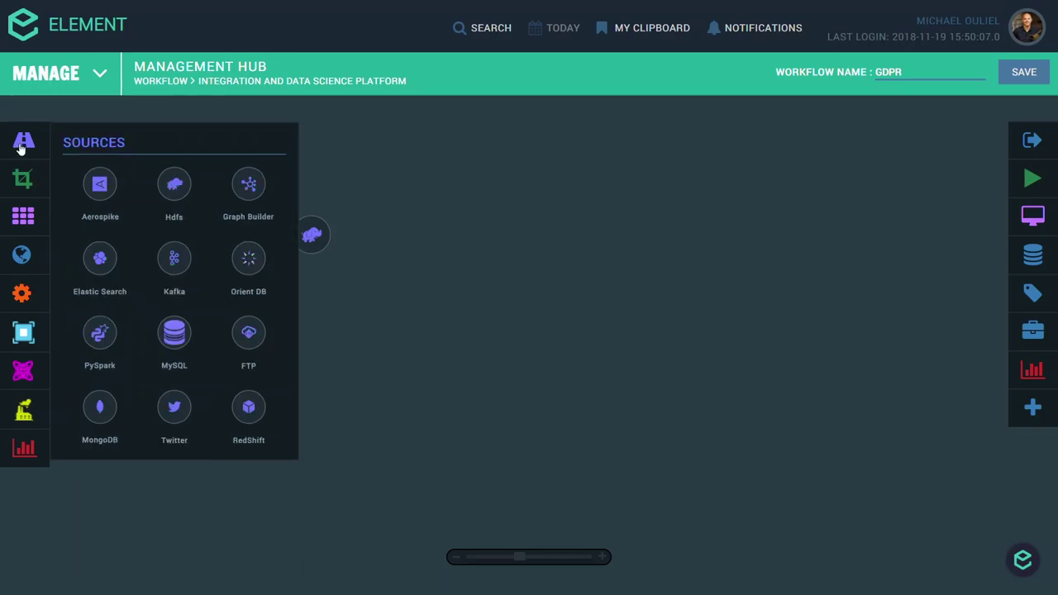
pyautogui.moveTo(174, 333); pyautogui.dragTo(320, 303)
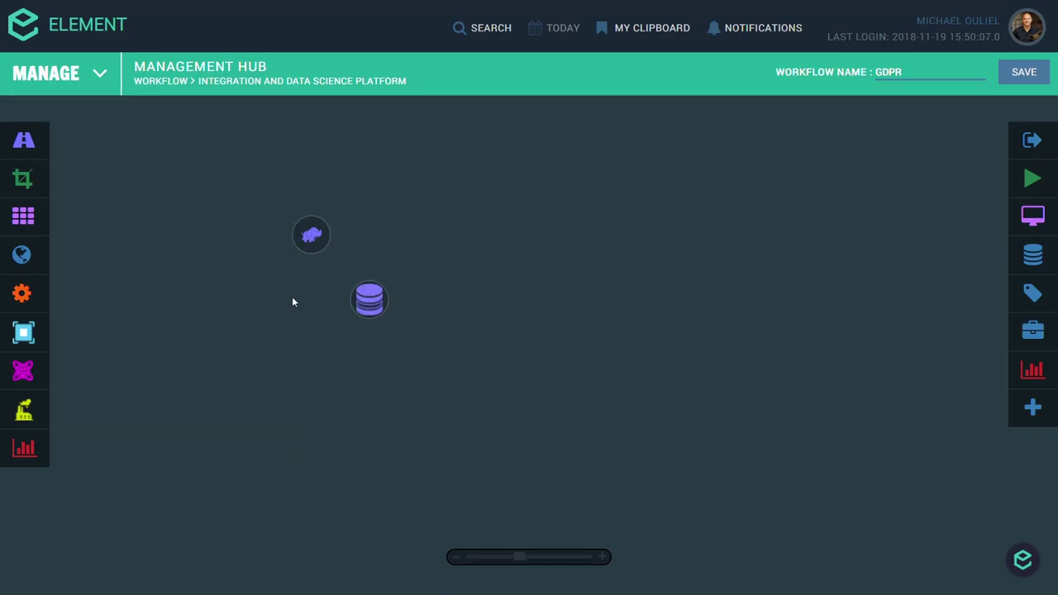
# - Add a Merge operation and a German flag node, with the flag node between MySQL and Merge
pyautogui.moveTo(35, 179)
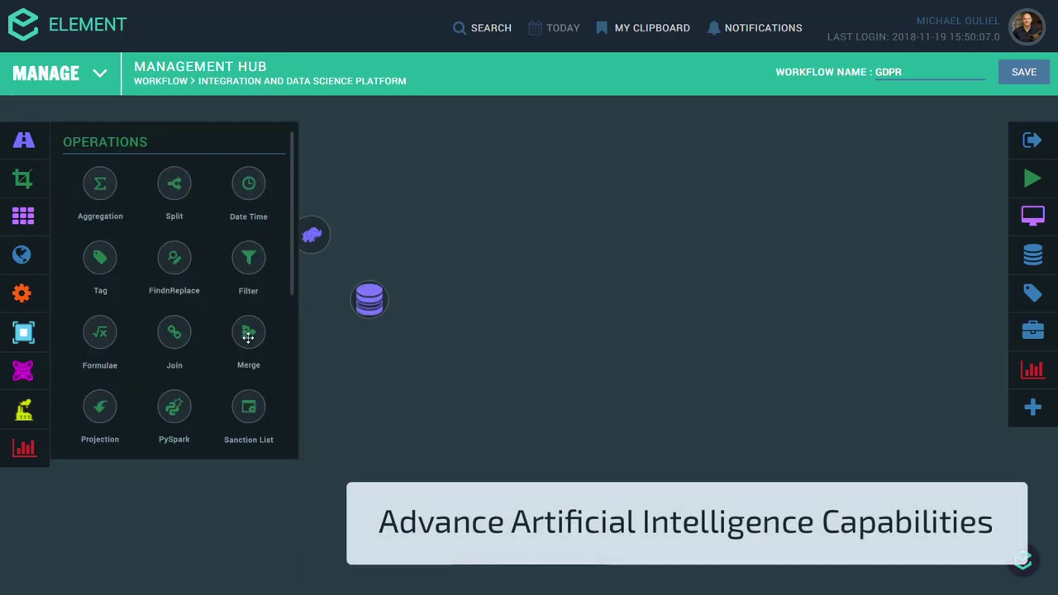
pyautogui.moveTo(191, 281); pyautogui.dragTo(462, 253)
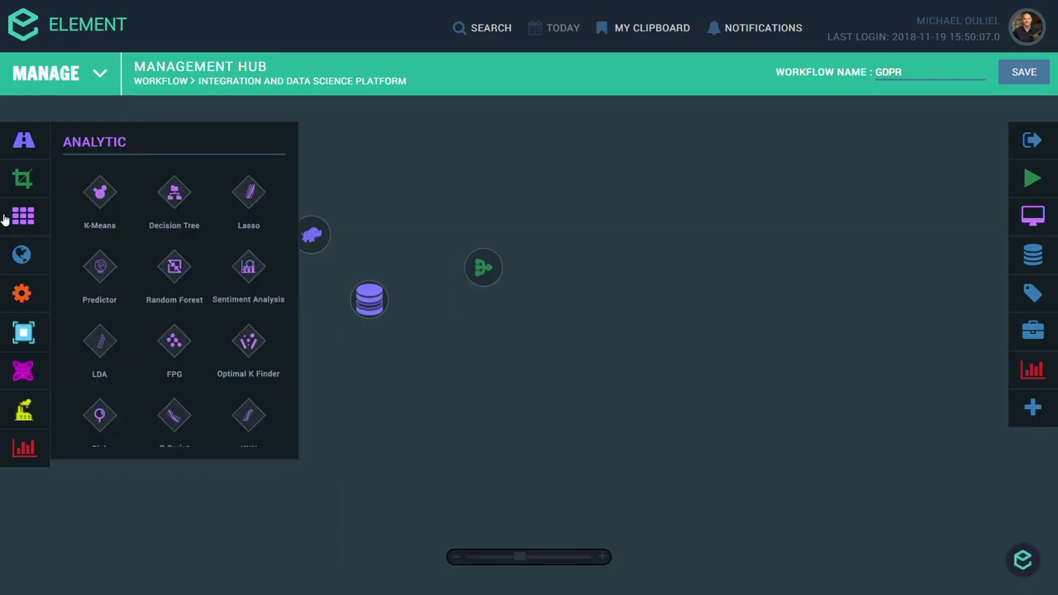
pyautogui.moveTo(33, 262)
pyautogui.moveTo(173, 399); pyautogui.dragTo(529, 262)
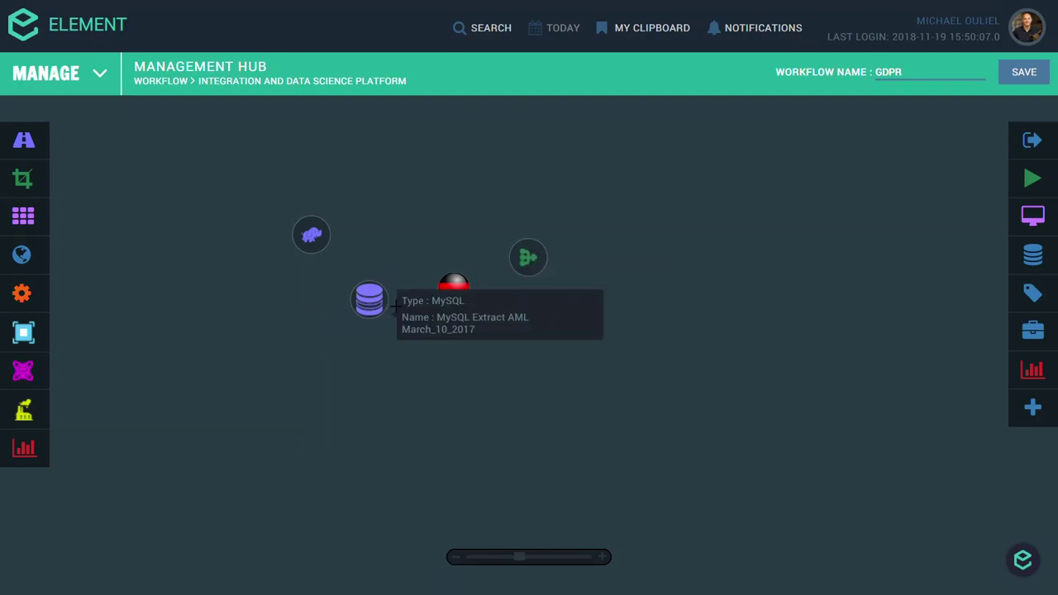
# - Connect MySQL through the German flag node to Merge, and link the Hdfs source directly to Merge
pyautogui.moveTo(395, 305); pyautogui.dragTo(532, 265)
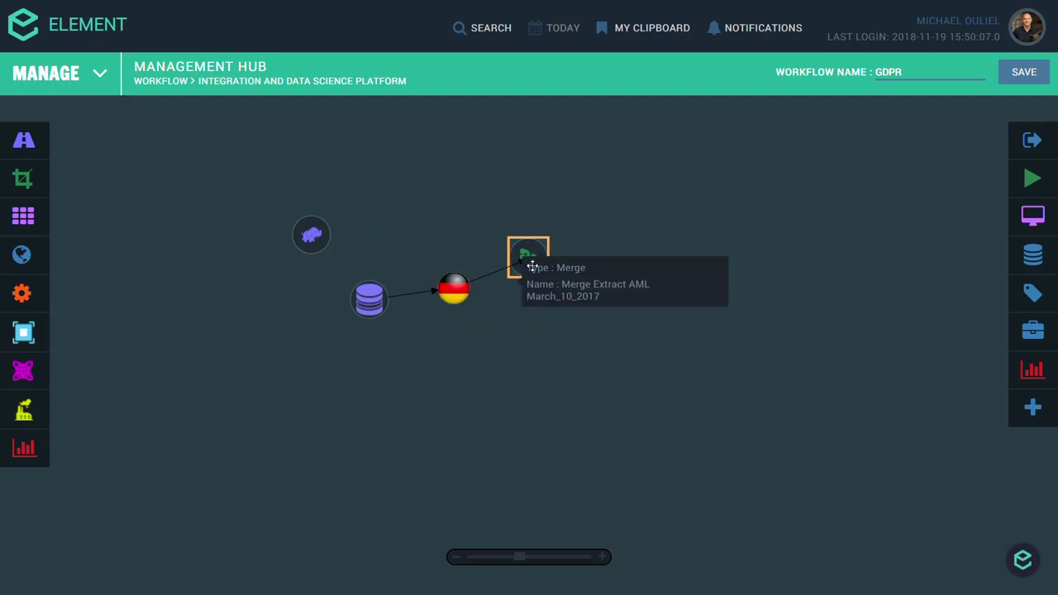
pyautogui.moveTo(335, 237); pyautogui.dragTo(523, 255)
# - Add Optimal K Finder and K-Means analytic nodes and chain them in that order after Merge
pyautogui.click(37, 214)
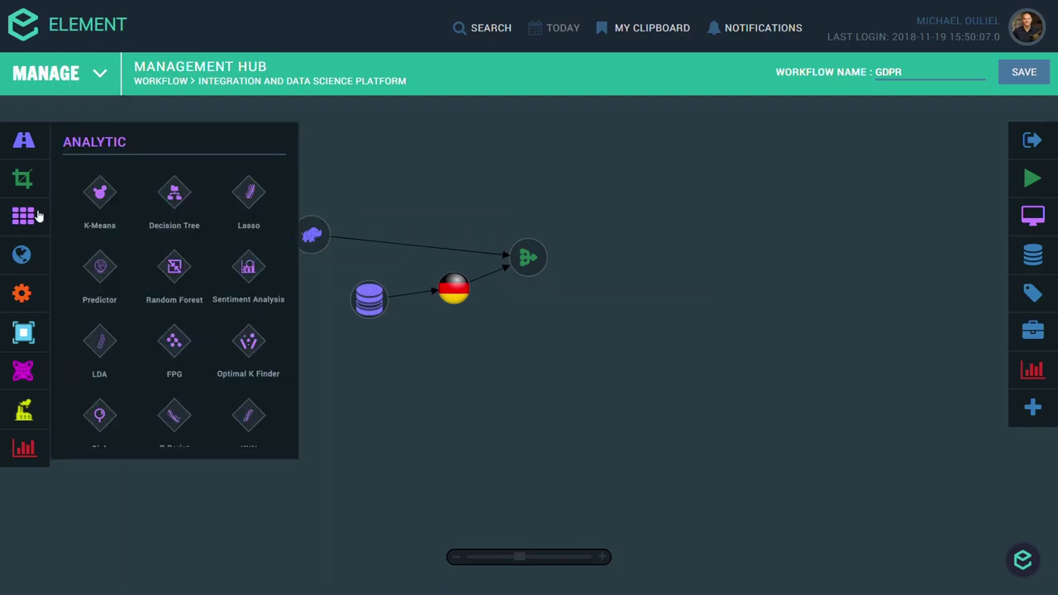
pyautogui.moveTo(248, 341); pyautogui.dragTo(519, 312)
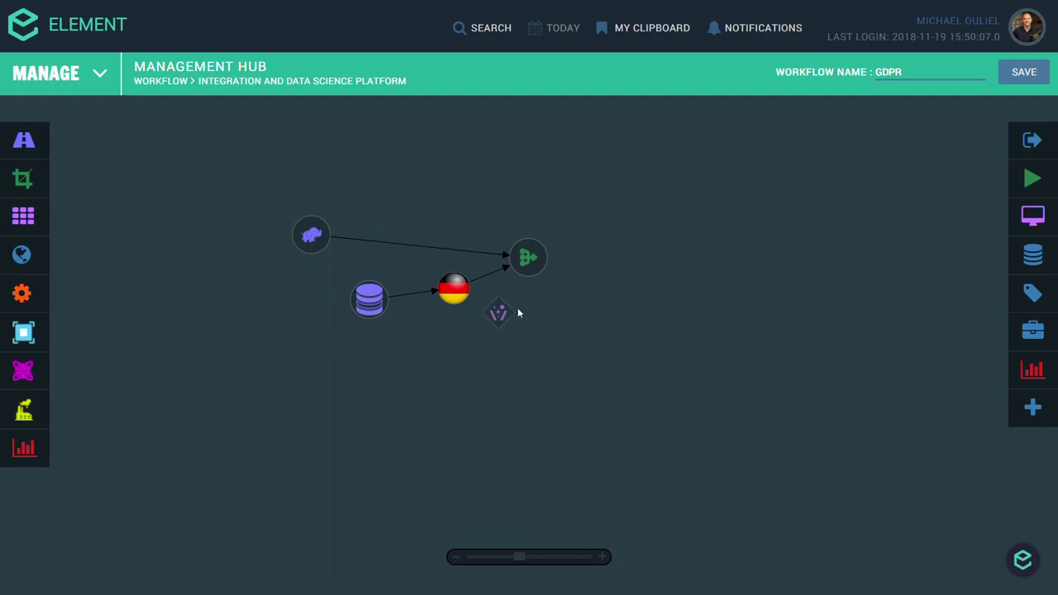
pyautogui.click(37, 217)
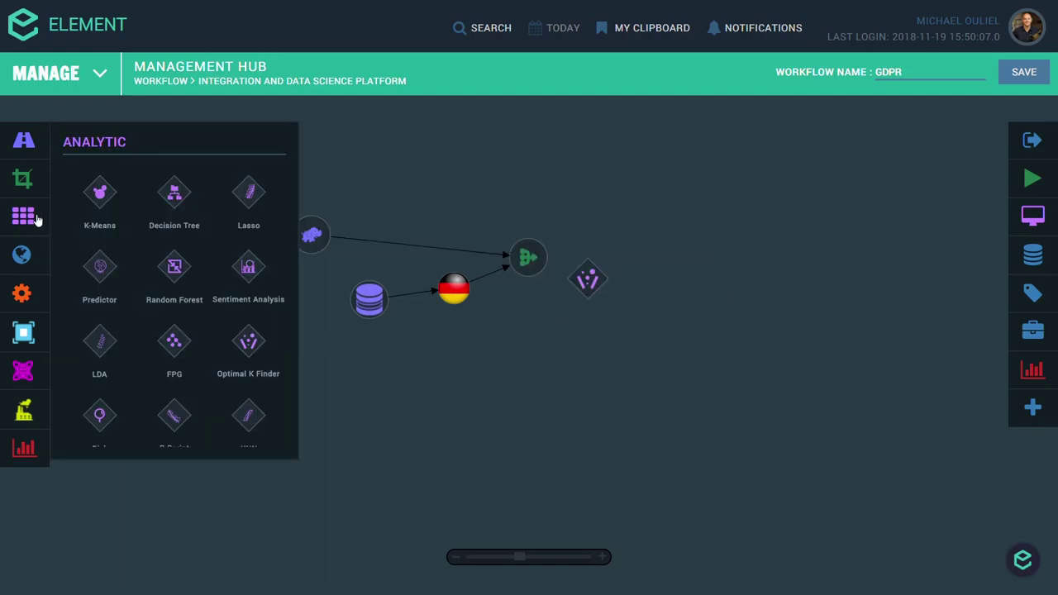
pyautogui.moveTo(100, 198); pyautogui.dragTo(657, 291)
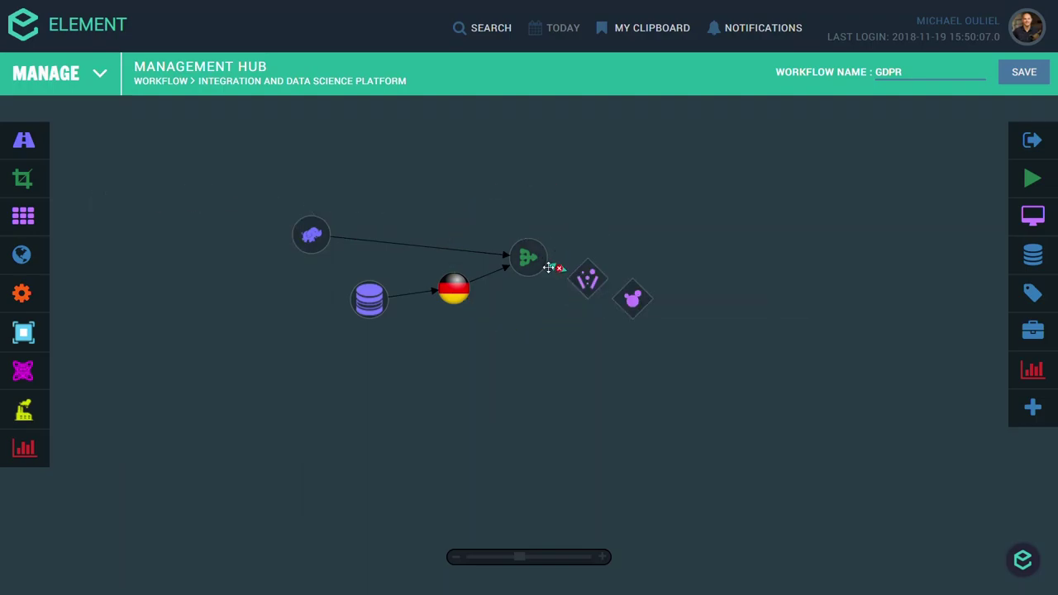
pyautogui.moveTo(548, 267); pyautogui.dragTo(635, 296)
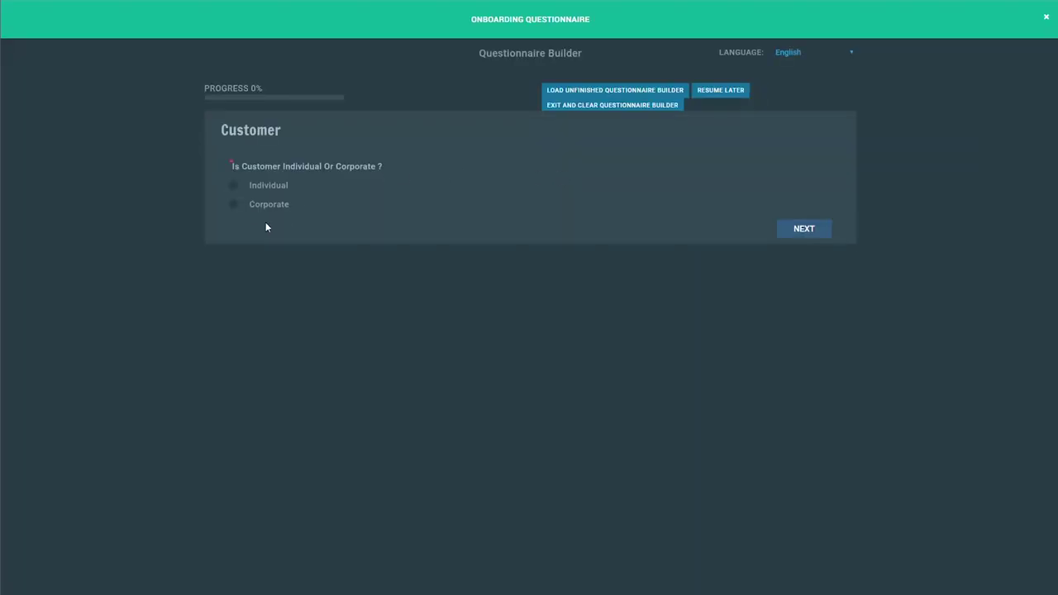
pyautogui.click(234, 204)
pyautogui.click(587, 179)
pyautogui.write('Deutsche Telekom')
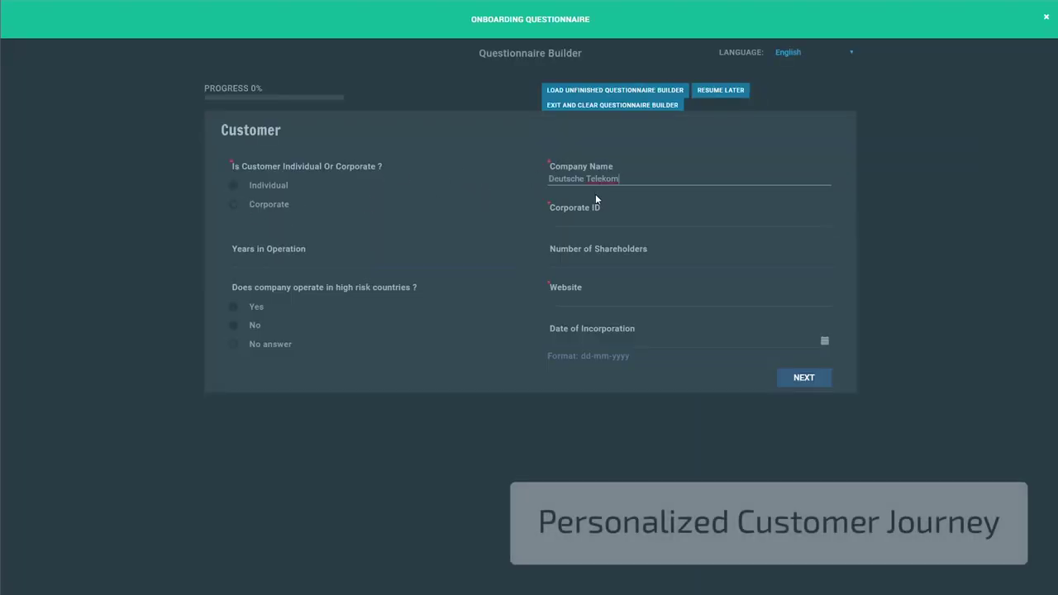
pyautogui.click(600, 221)
pyautogui.write('1324224')
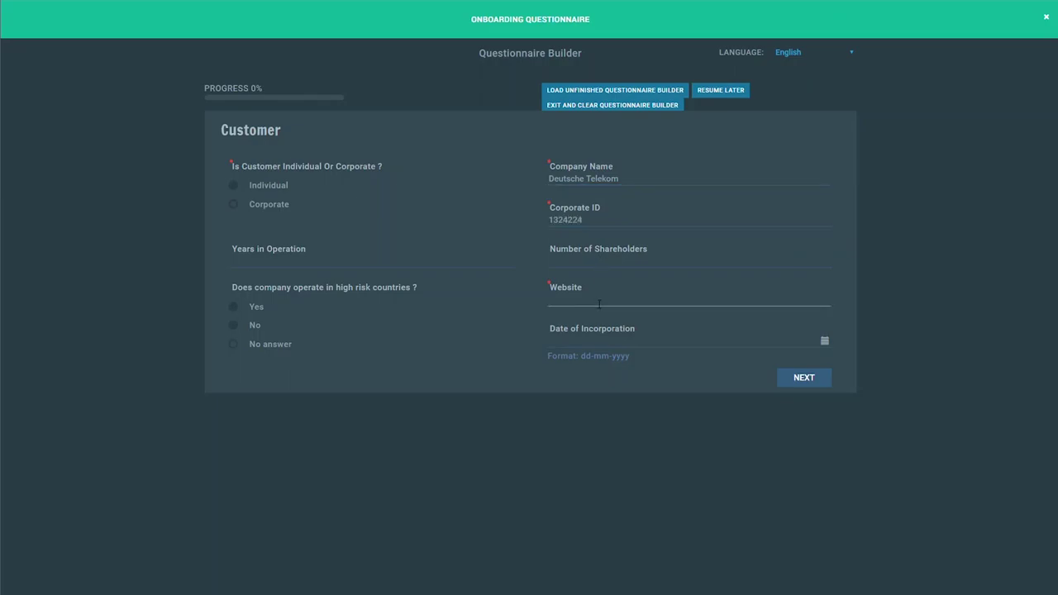
pyautogui.write('www.telekom.de')
pyautogui.click(801, 381)
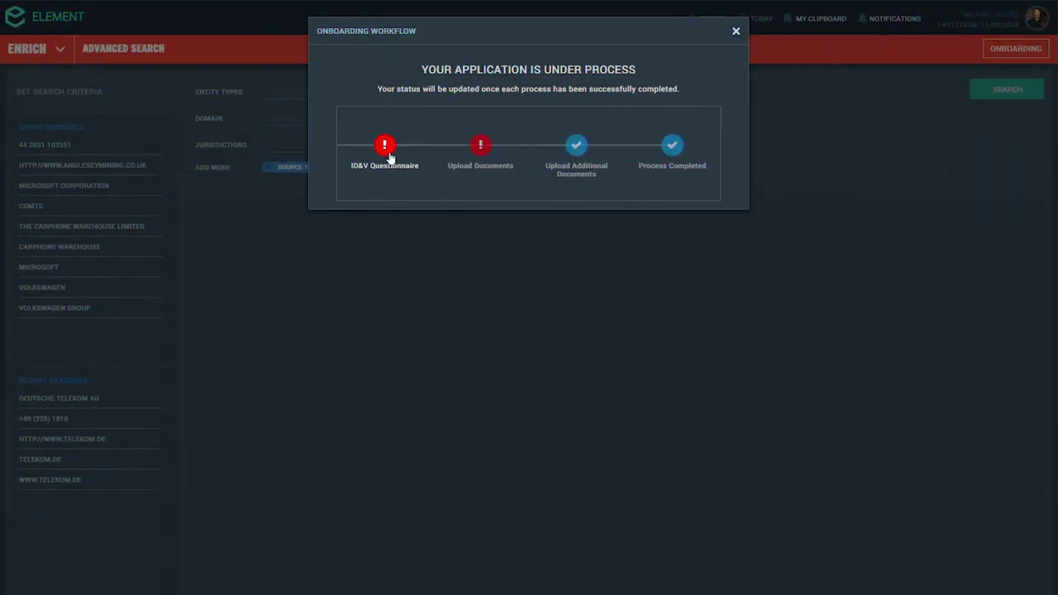
# - Choose Upload Questionnaire for the ID&V stage, and mark the PDF's certification title as a heading and its General Instructions as a paragraph
pyautogui.moveTo(390, 157)
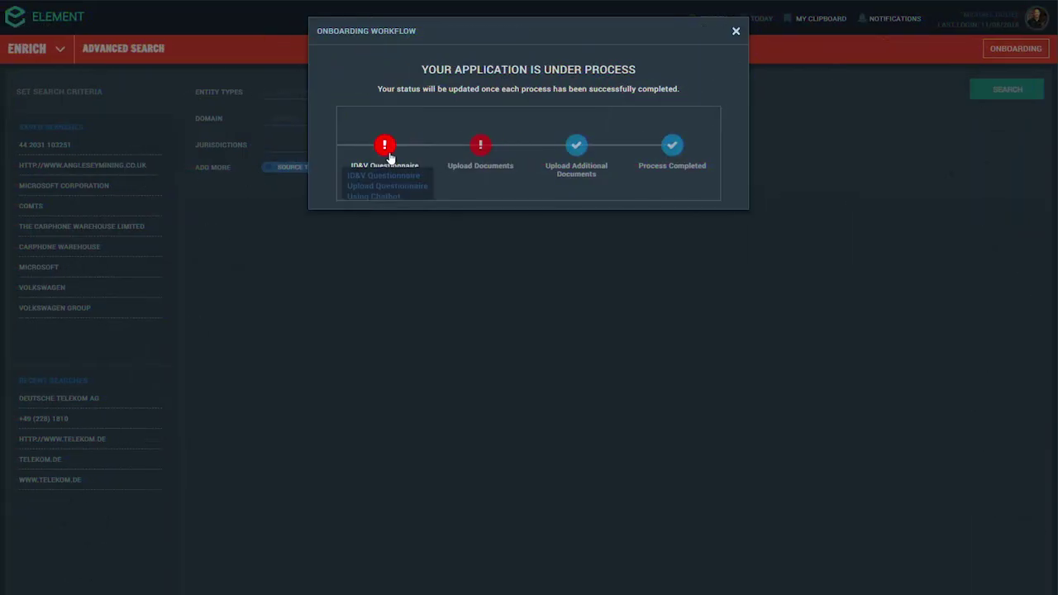
pyautogui.click(388, 186)
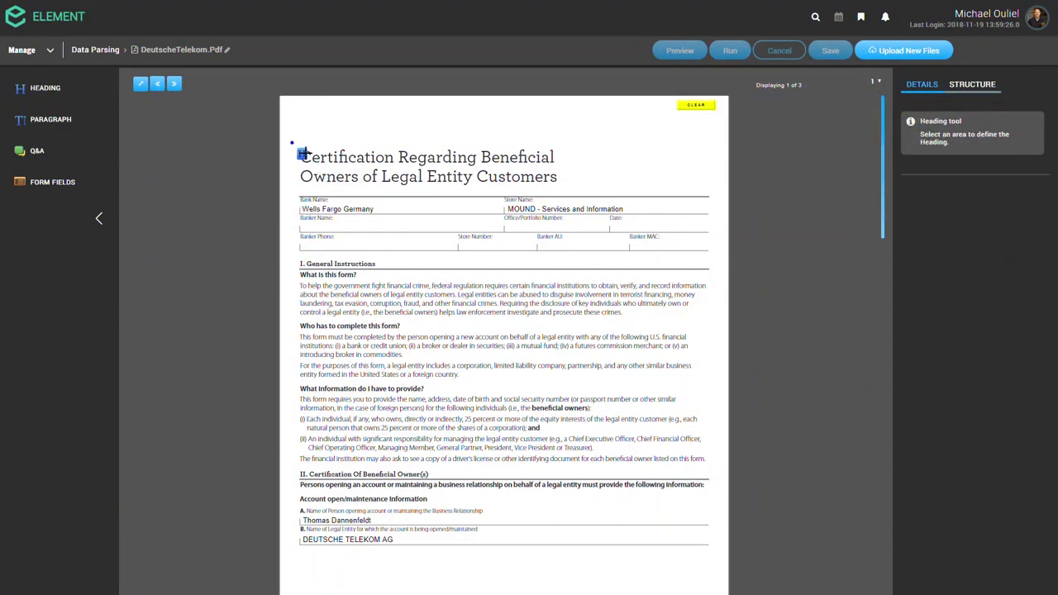
pyautogui.moveTo(291, 142); pyautogui.dragTo(580, 201)
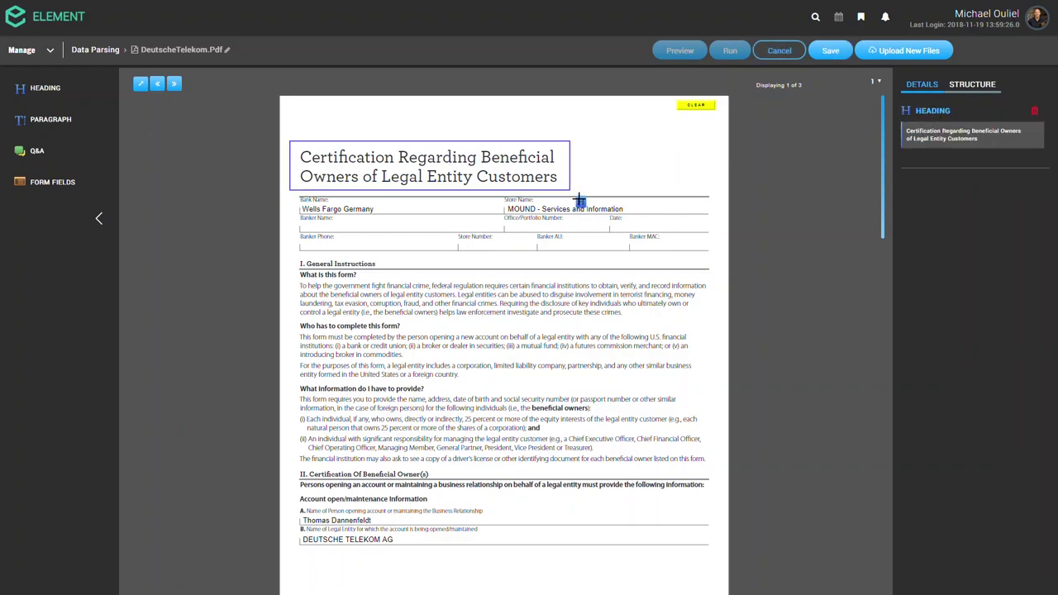
pyautogui.click(50, 120)
pyautogui.moveTo(299, 264); pyautogui.dragTo(725, 487)
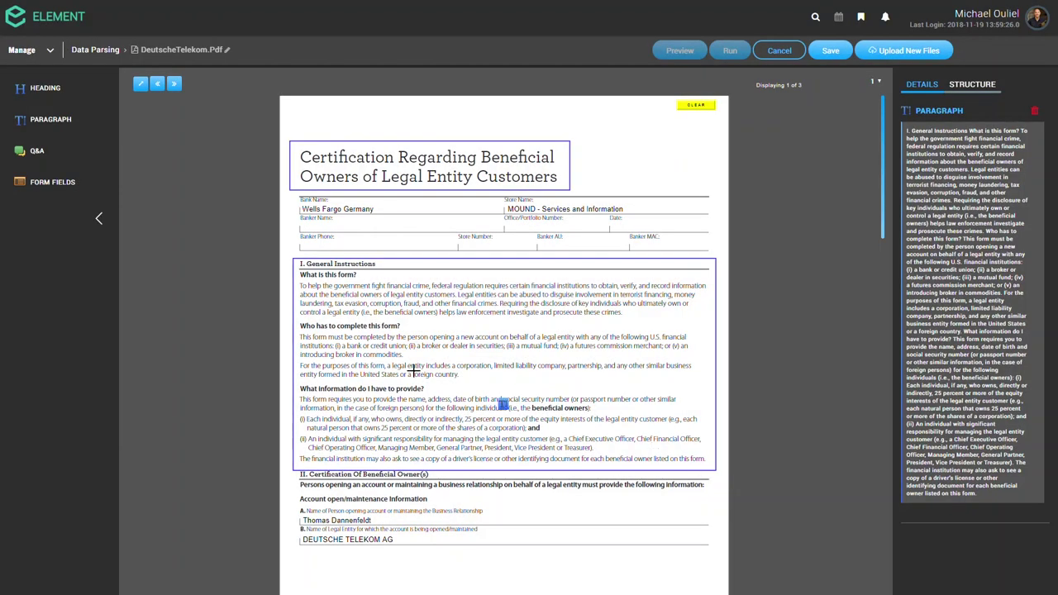
# - Define the legal entity name line as a question named Company Name, with DEUTSCHE TELEKOM AG as its answer area
pyautogui.scroll(-2, 494, 384)
pyautogui.scroll(-1, 494, 384)
pyautogui.click(37, 151)
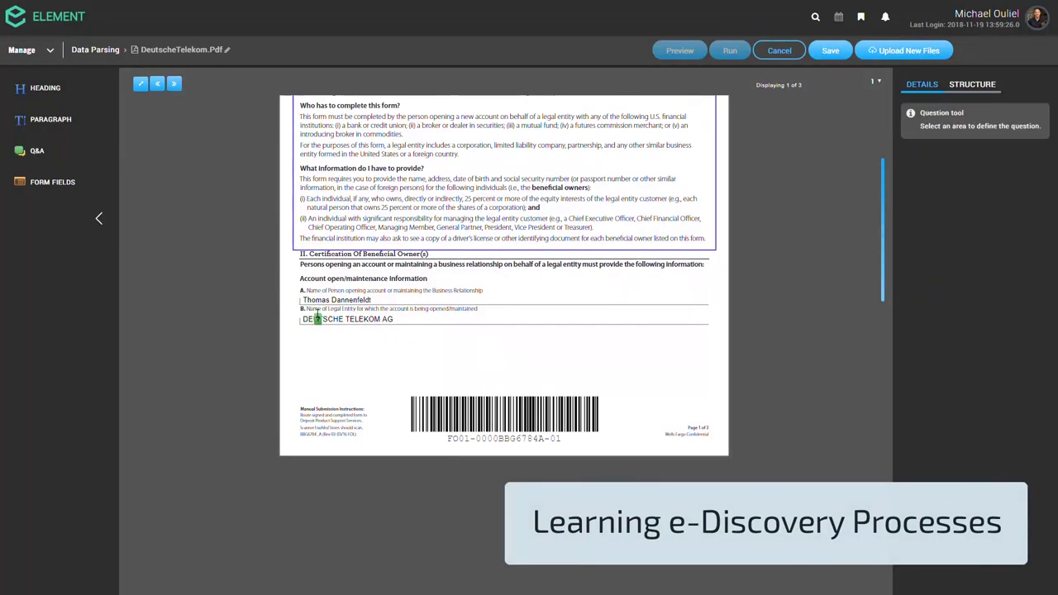
pyautogui.moveTo(301, 303); pyautogui.dragTo(486, 313)
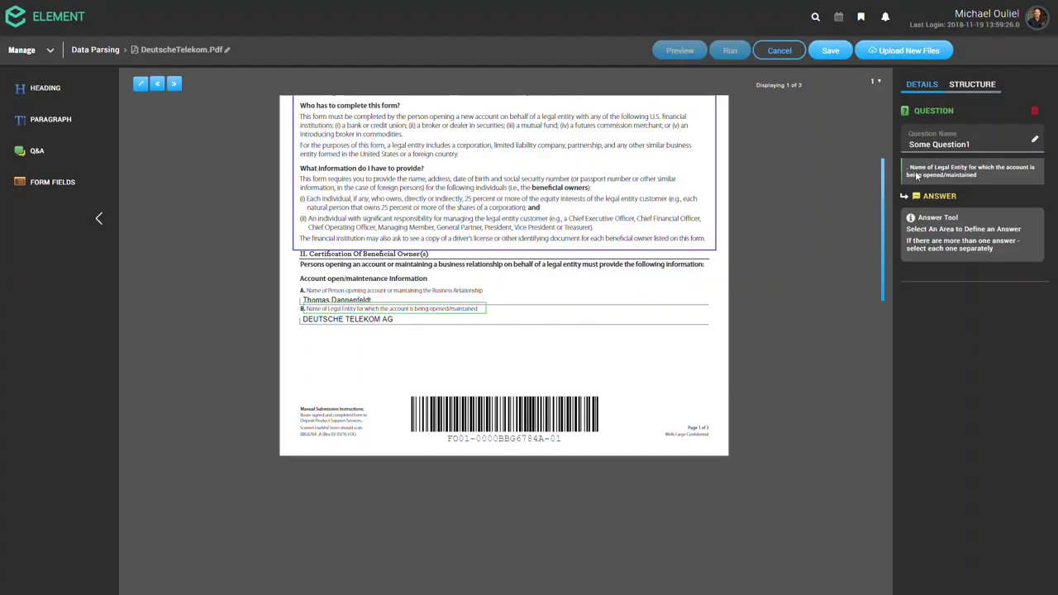
pyautogui.click(1034, 139)
pyautogui.write('Company Name')
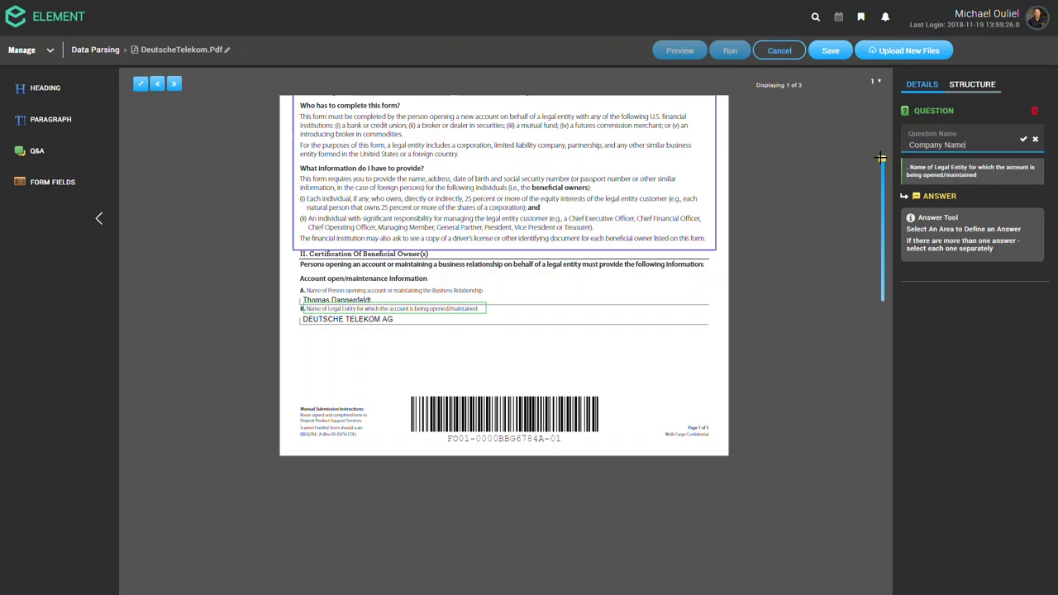
pyautogui.moveTo(302, 315); pyautogui.dragTo(394, 328)
pyautogui.scroll(-1, 390, 361)
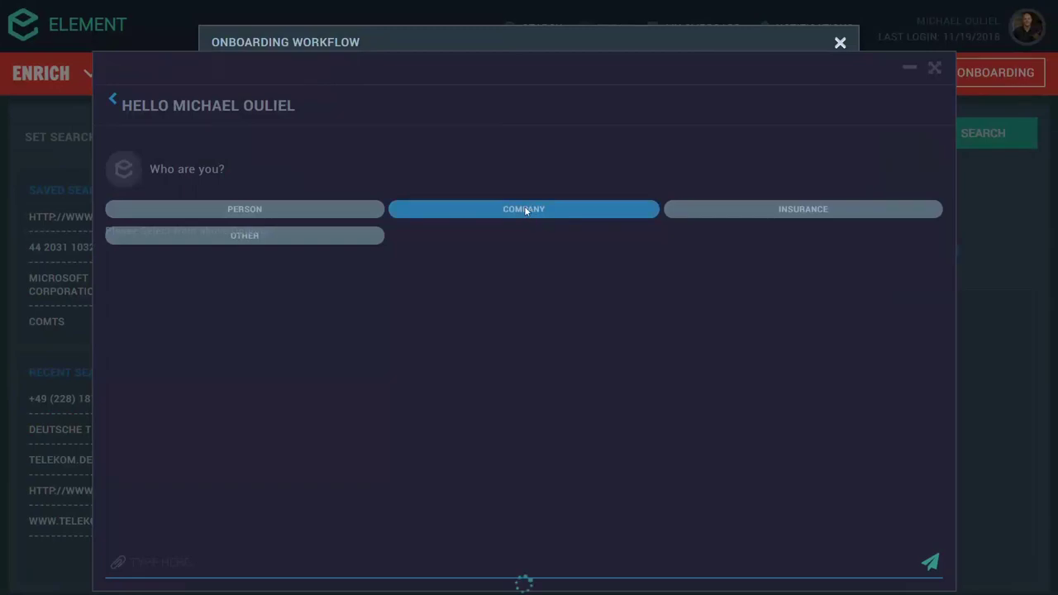
# - Identify as a Company in the onboarding chatbot, and give its registered address and Bonn Germany as headquarters
pyautogui.click(524, 210)
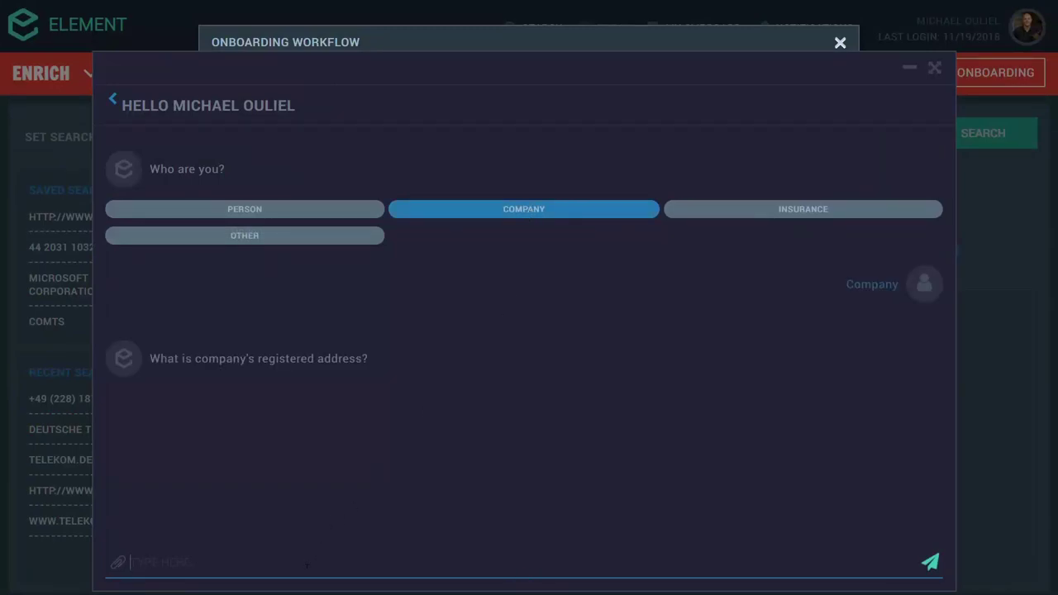
pyautogui.write('Friedrich-Ebert-Allee 140 Bonn, Nordrhein-Westfalen 53113')
pyautogui.press('Return')
pyautogui.write('Bonn Germany')
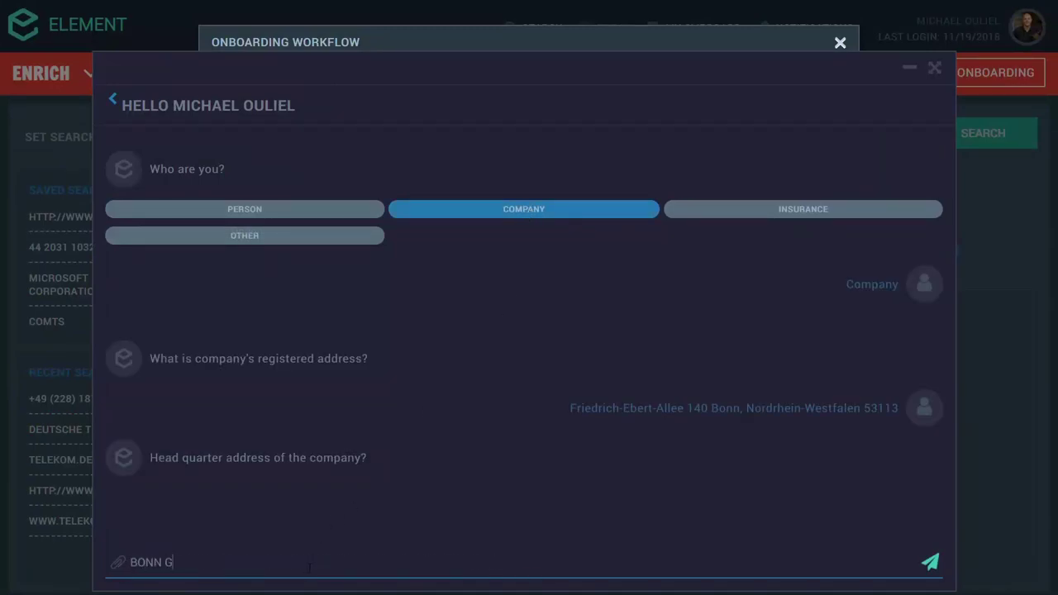
pyautogui.press('Return')
# - Answer the chatbot with trading name DTEA, incorporation date 23-01-2000 and company name Deutsche Telekom AG
pyautogui.write('DTEA')
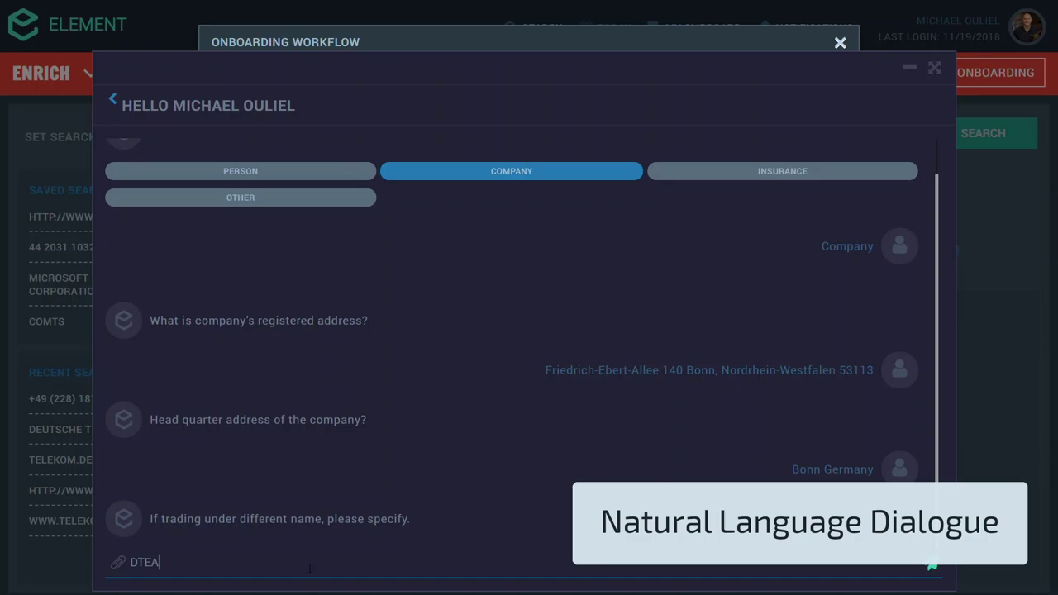
pyautogui.press('Return')
pyautogui.write('23-01-2000')
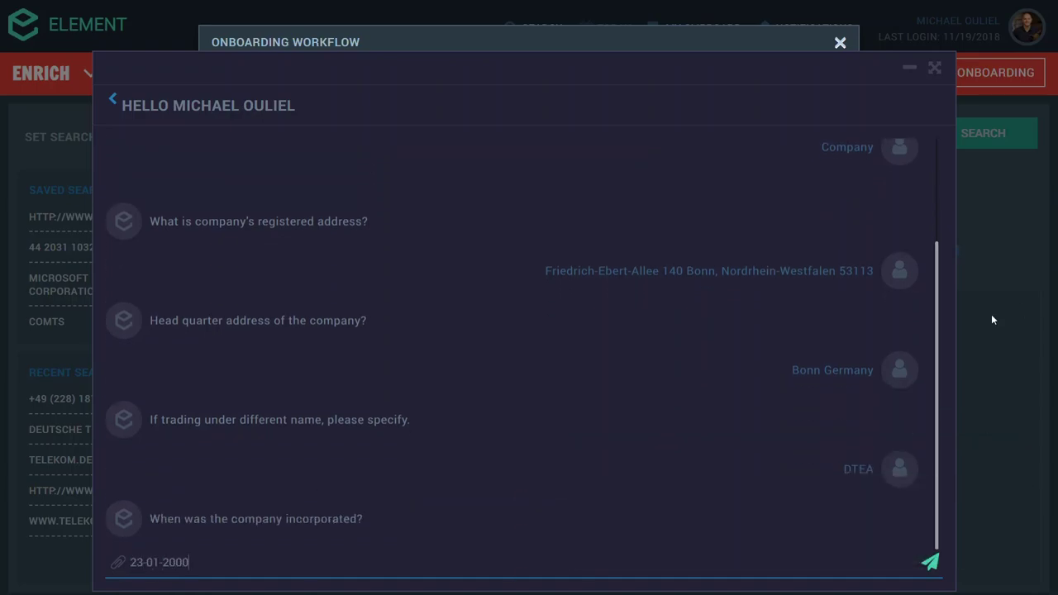
pyautogui.press('Return')
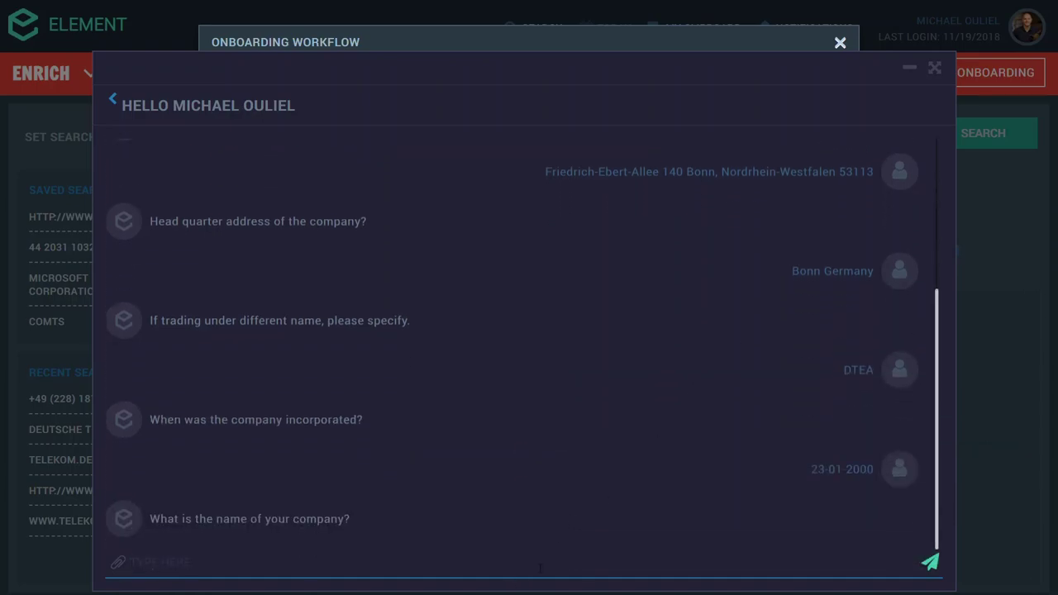
pyautogui.write('Deutsche Telekom AG')
pyautogui.press('Return')
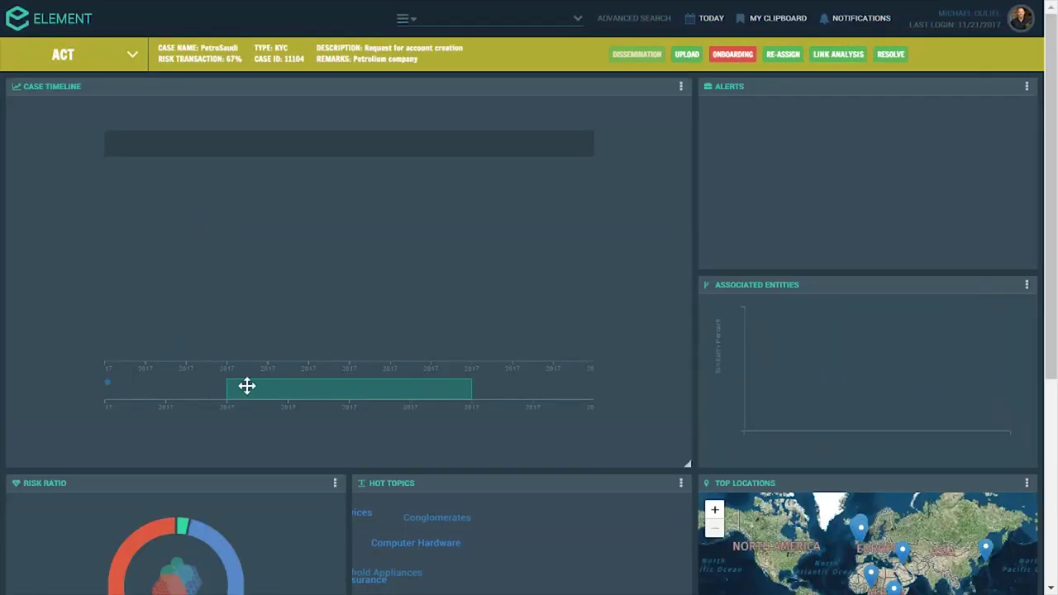
# - Shift the PetroSaudi case timeline range to its start, and upload Petro Saudi - Article of Incorporation.pdf to the first two Know Your Customer document slots
pyautogui.moveTo(245, 383); pyautogui.dragTo(124, 382)
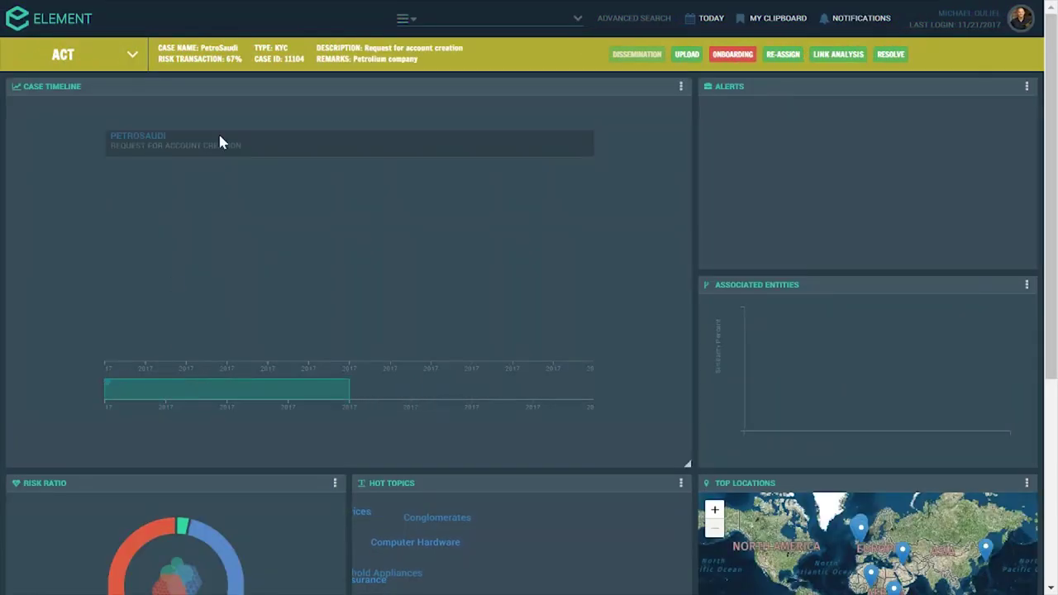
pyautogui.click(732, 55)
pyautogui.click(484, 172)
pyautogui.click(480, 96)
pyautogui.doubleClick(284, 125)
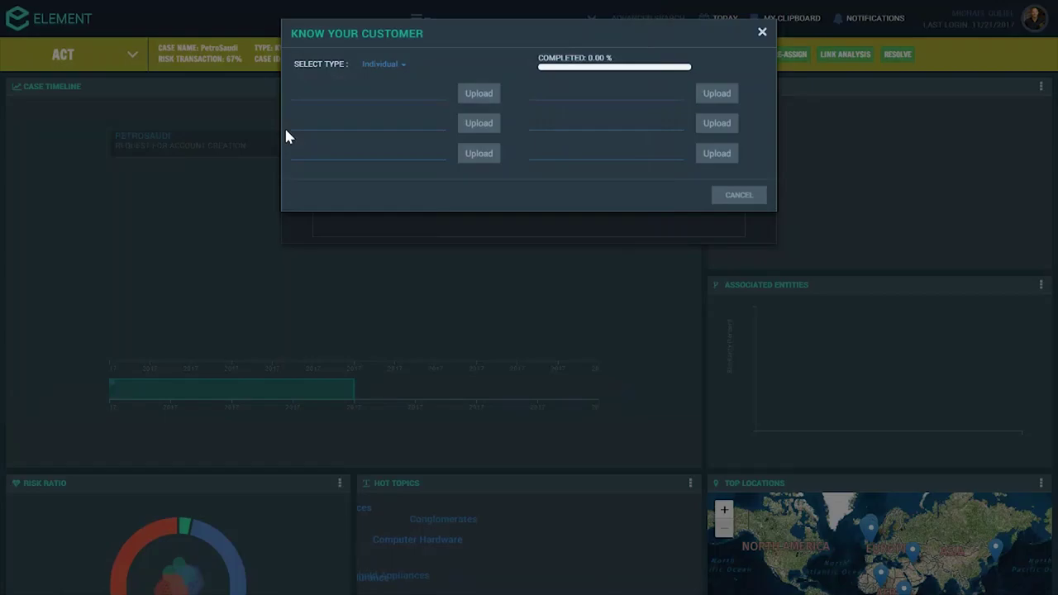
pyautogui.click(475, 124)
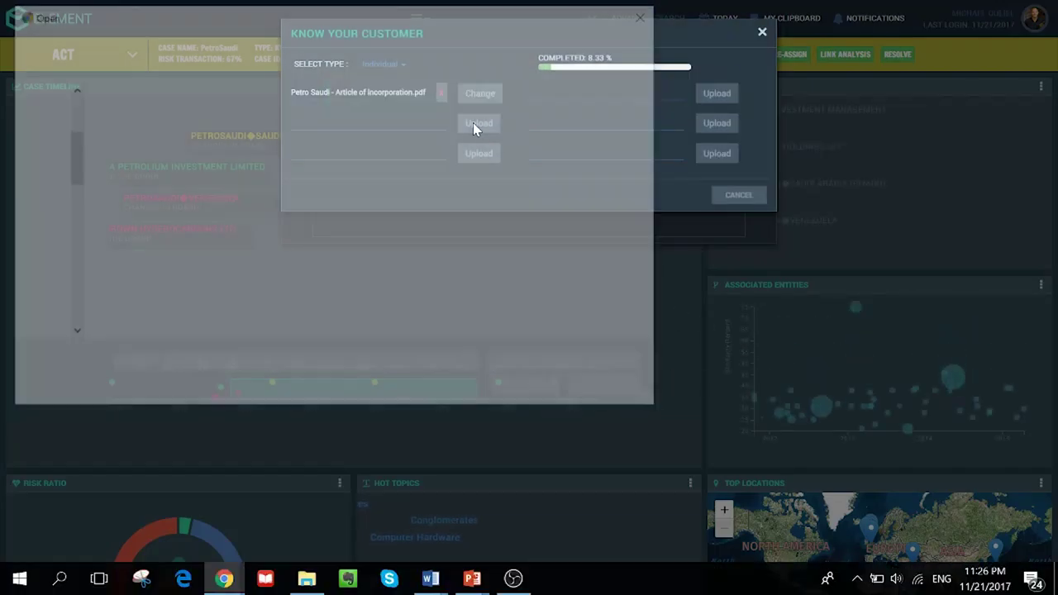
pyautogui.doubleClick(298, 132)
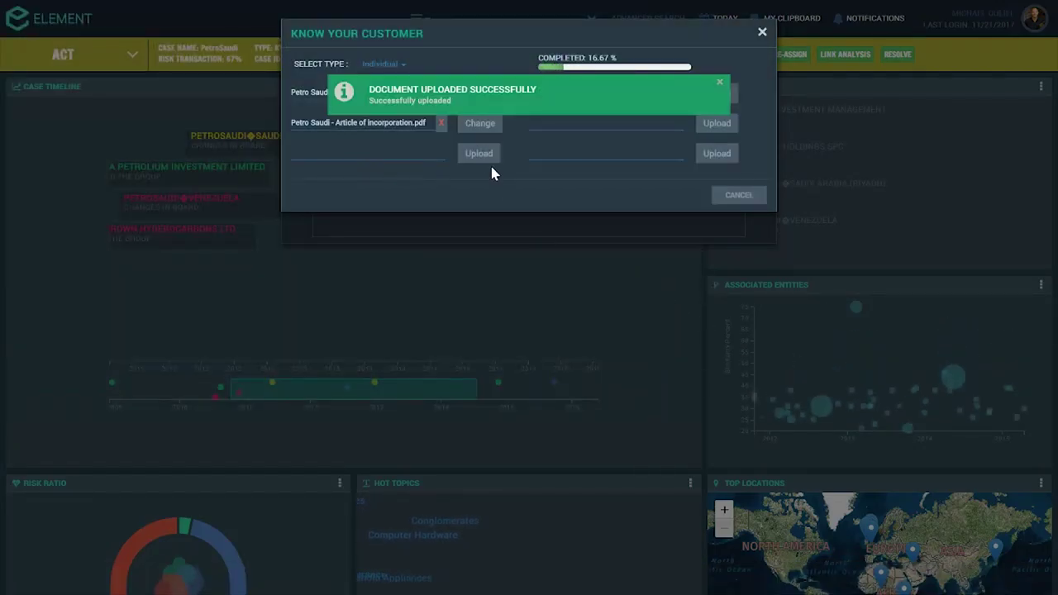
# - Upload Petro Saudi - Passport.png as the third Know Your Customer document, showing all file types to find it
pyautogui.click(486, 157)
pyautogui.click(570, 365)
pyautogui.click(537, 398)
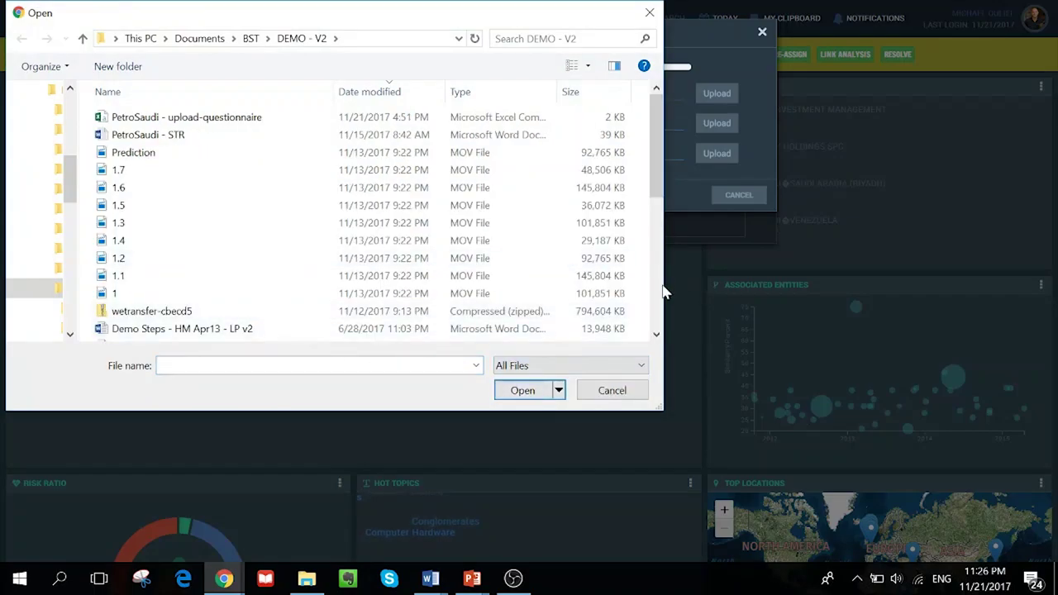
pyautogui.scroll(-5, 657, 293)
pyautogui.doubleClick(297, 179)
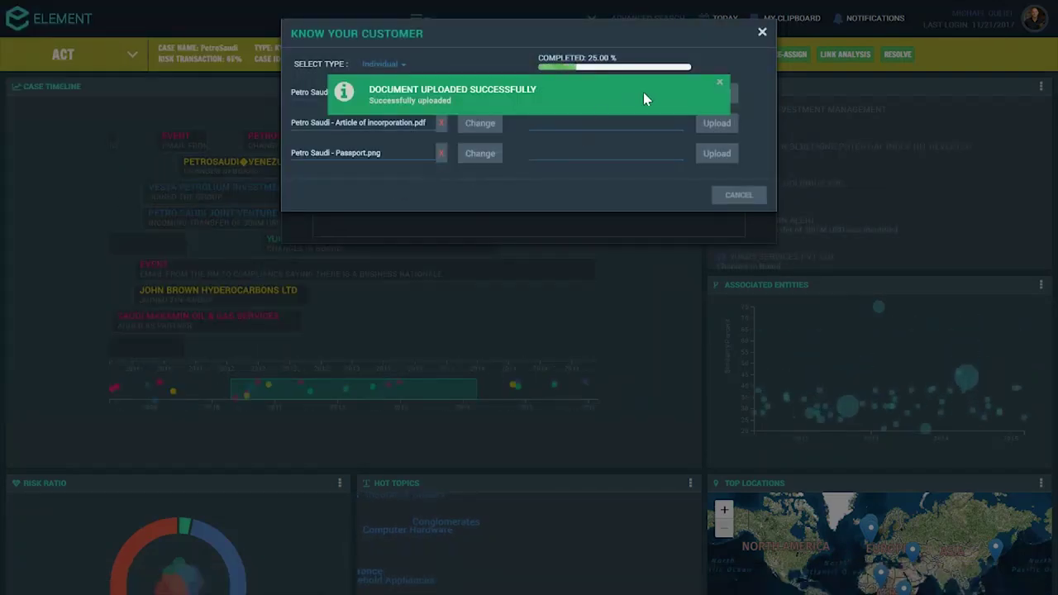
# - Close the Know Your Customer dialog, and examine a later range of the case timeline and the alerts further down the list
pyautogui.click(761, 32)
pyautogui.moveTo(314, 385); pyautogui.dragTo(378, 385)
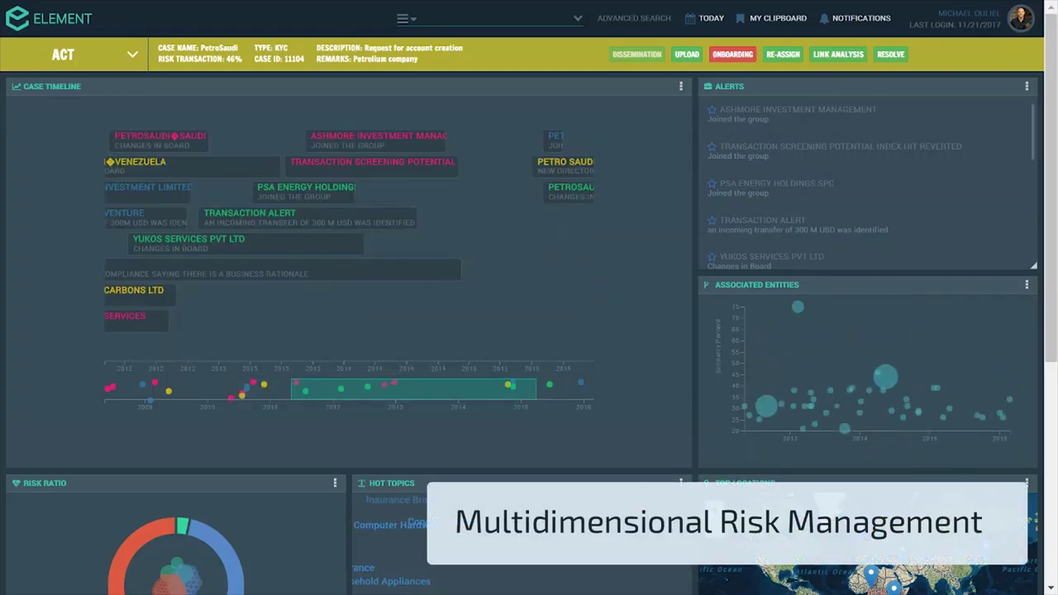
pyautogui.moveTo(1032, 142); pyautogui.dragTo(1032, 201)
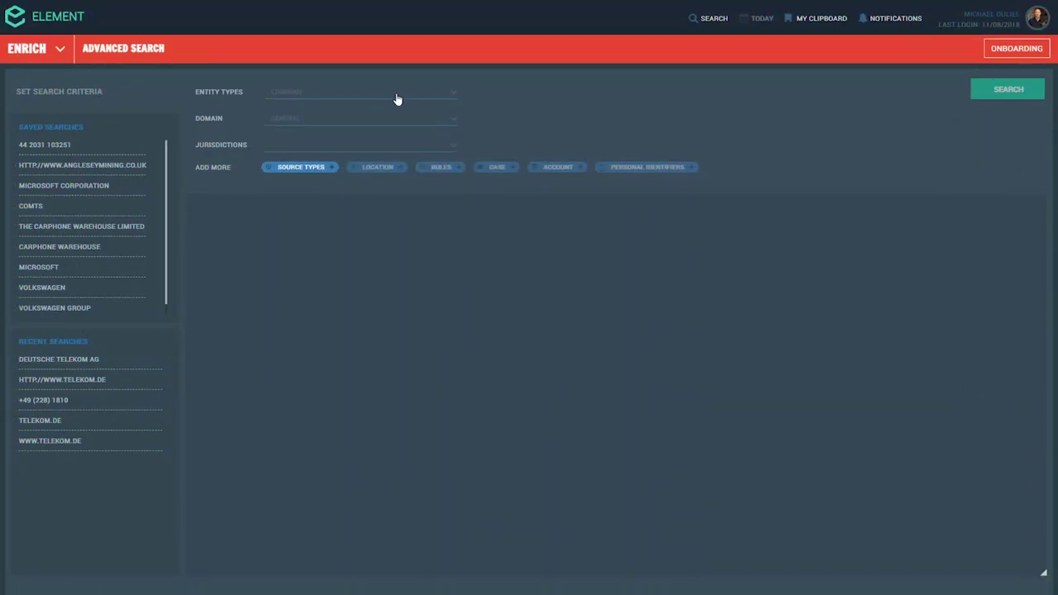
pyautogui.click(394, 93)
pyautogui.click(394, 115)
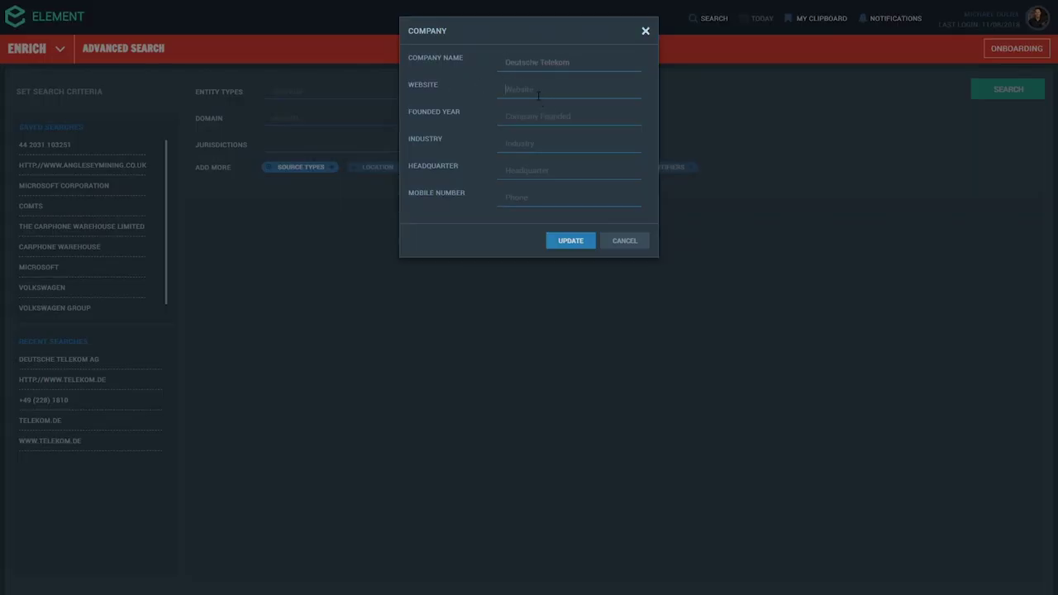
pyautogui.write('www.telekom.de')
pyautogui.click(586, 237)
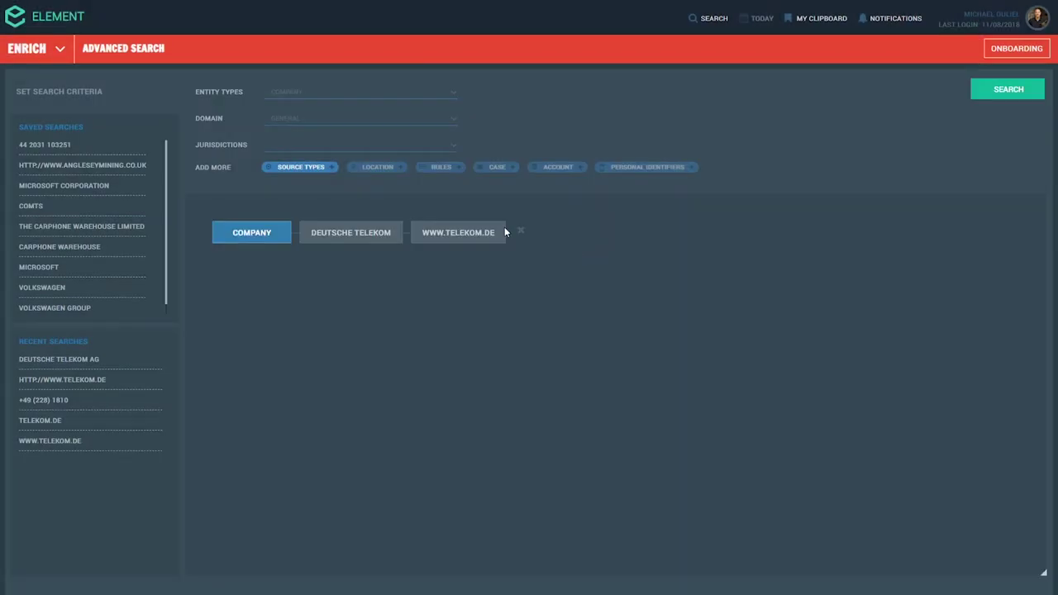
# - Set the search jurisdiction to Germany and run the advanced search
pyautogui.click(326, 146)
pyautogui.click(318, 228)
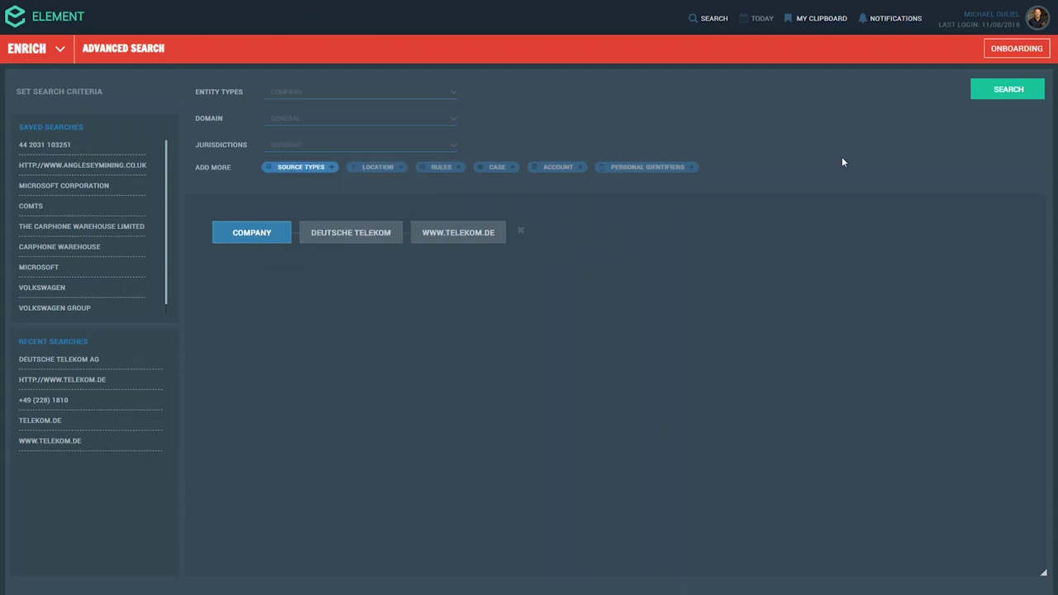
pyautogui.click(1033, 91)
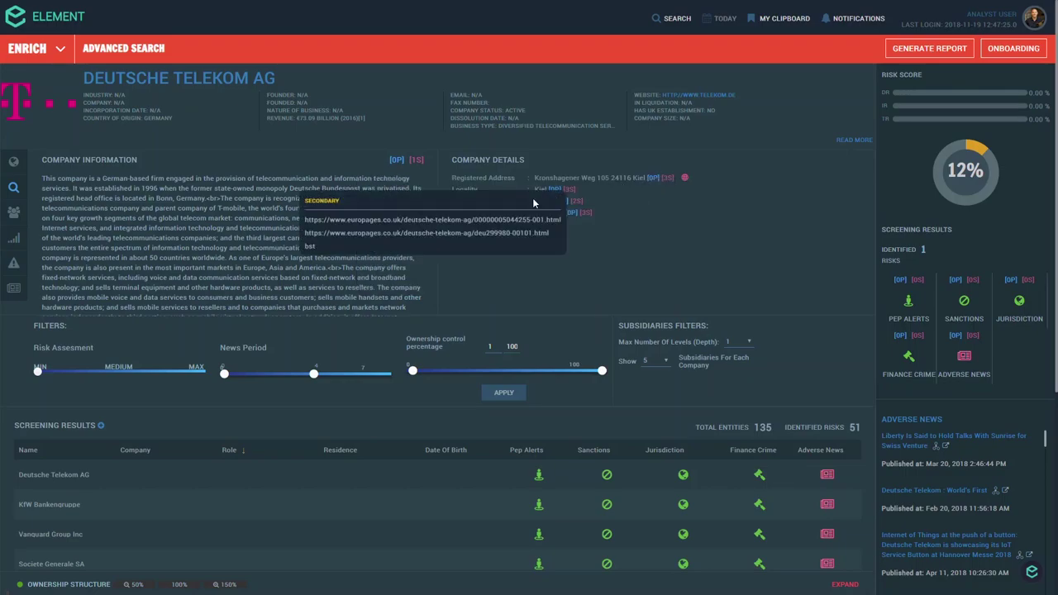
# - Expand Deutsche Telekom AG's ownership structure, examine the ownership shares of its parent entities, and close the expanded view
pyautogui.scroll(-3, 661, 390)
pyautogui.scroll(-1, 662, 390)
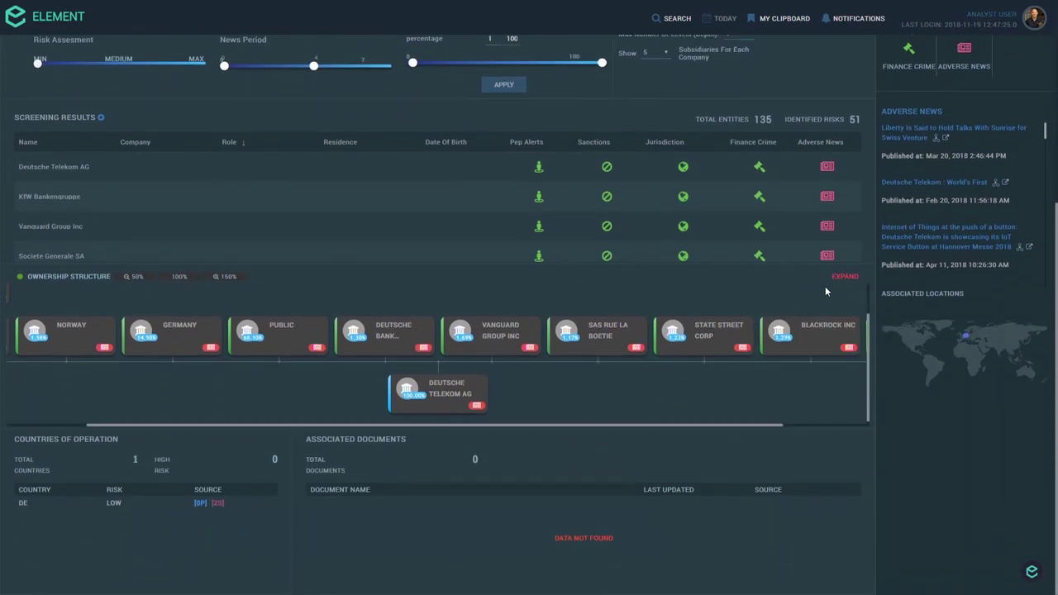
pyautogui.click(844, 280)
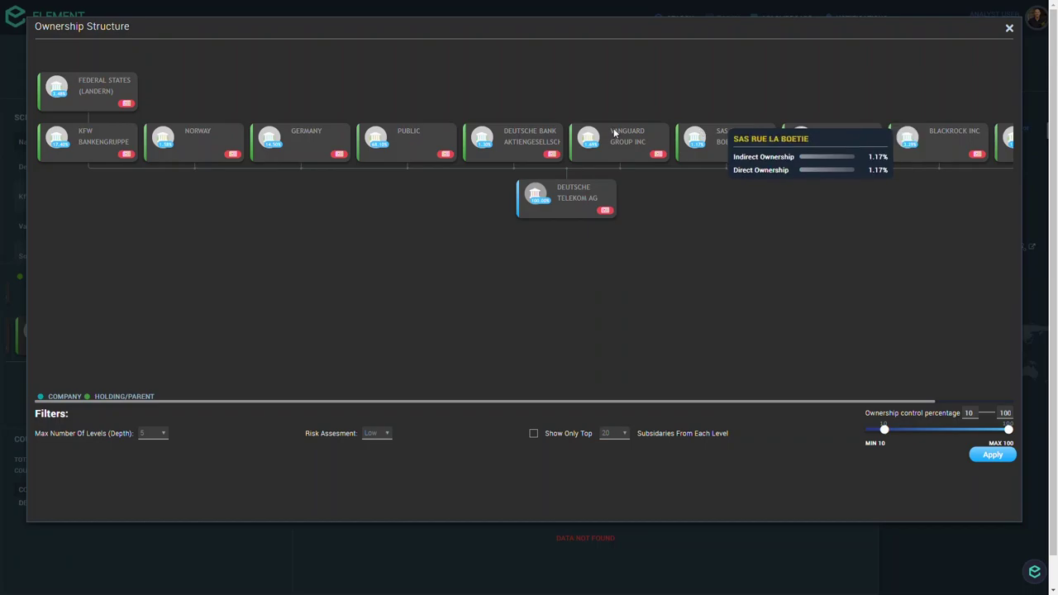
pyautogui.moveTo(118, 81)
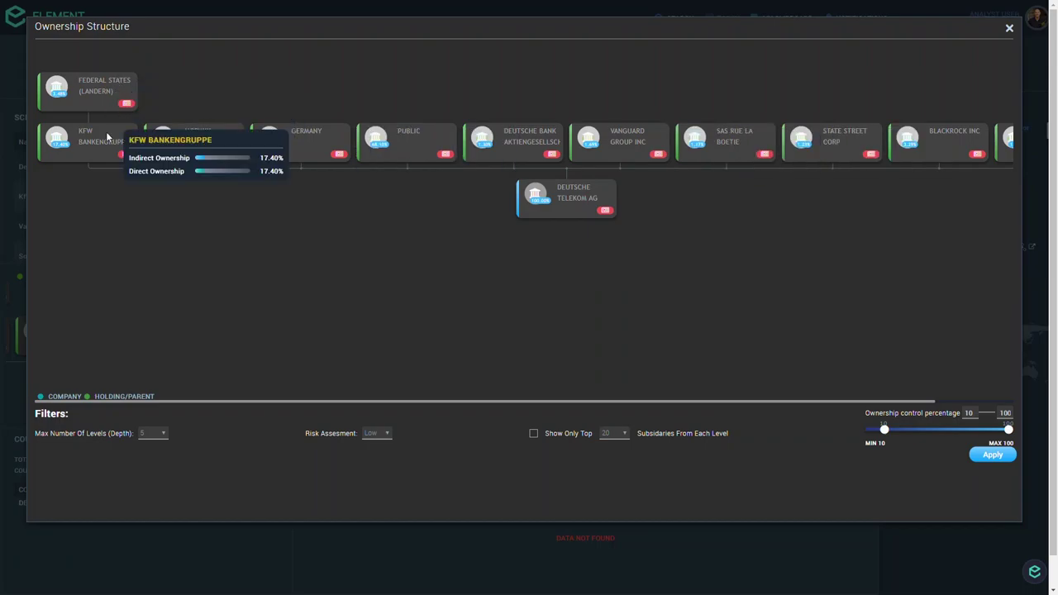
pyautogui.click(1009, 29)
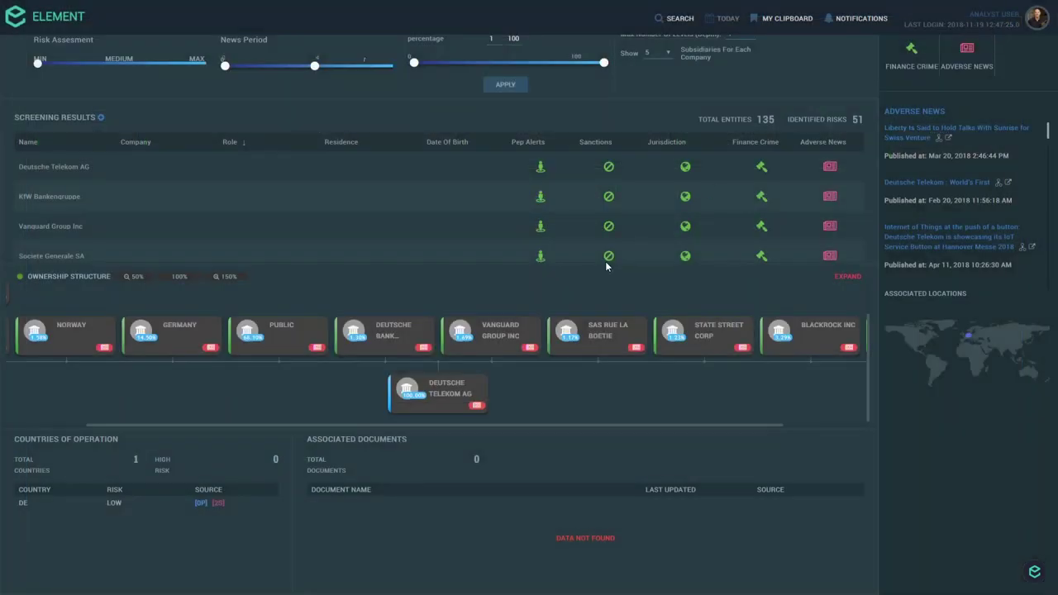
# - Open the news for Deutsche Telekom AG from the ownership structure and collapse the Adverse Media Narcotics category
pyautogui.click(478, 407)
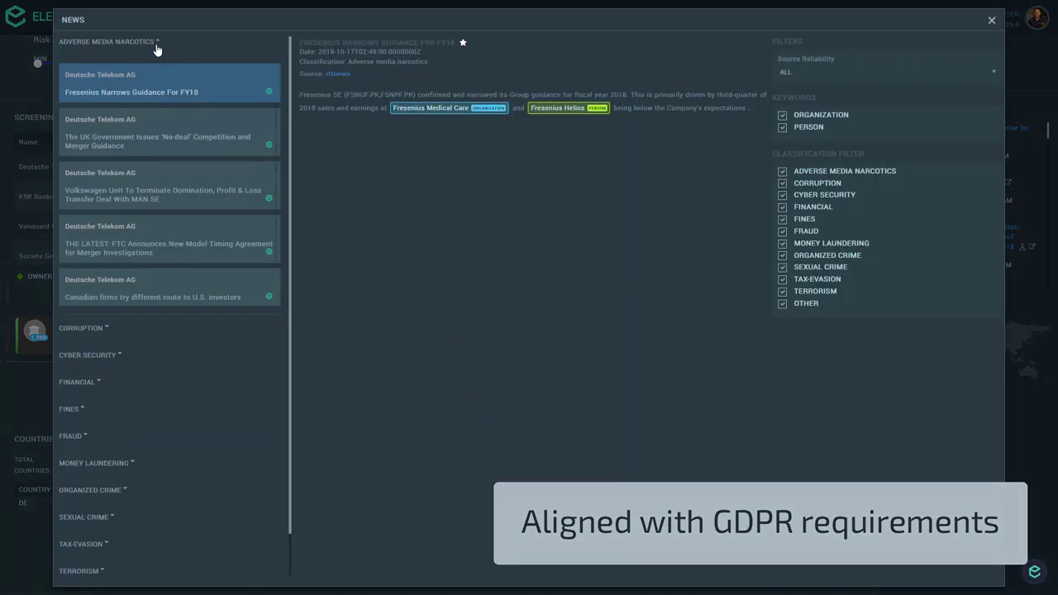
pyautogui.click(151, 43)
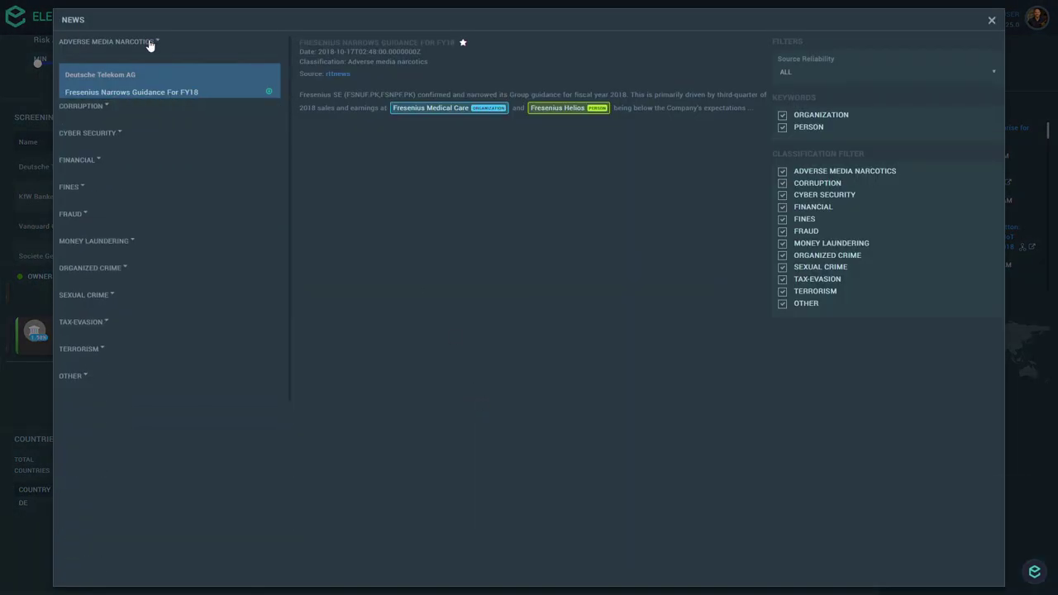
# - Expand the Cyber Security news category and read the source article "Siemens Teams With Airbus to IBM in Cyberattack Defense Plan"
pyautogui.click(111, 97)
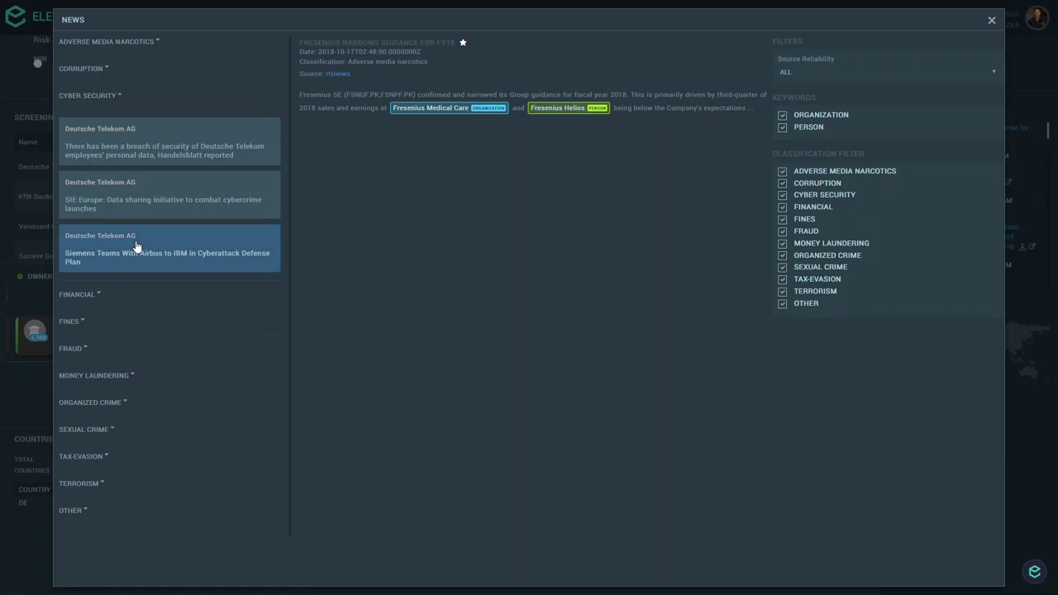
pyautogui.click(137, 248)
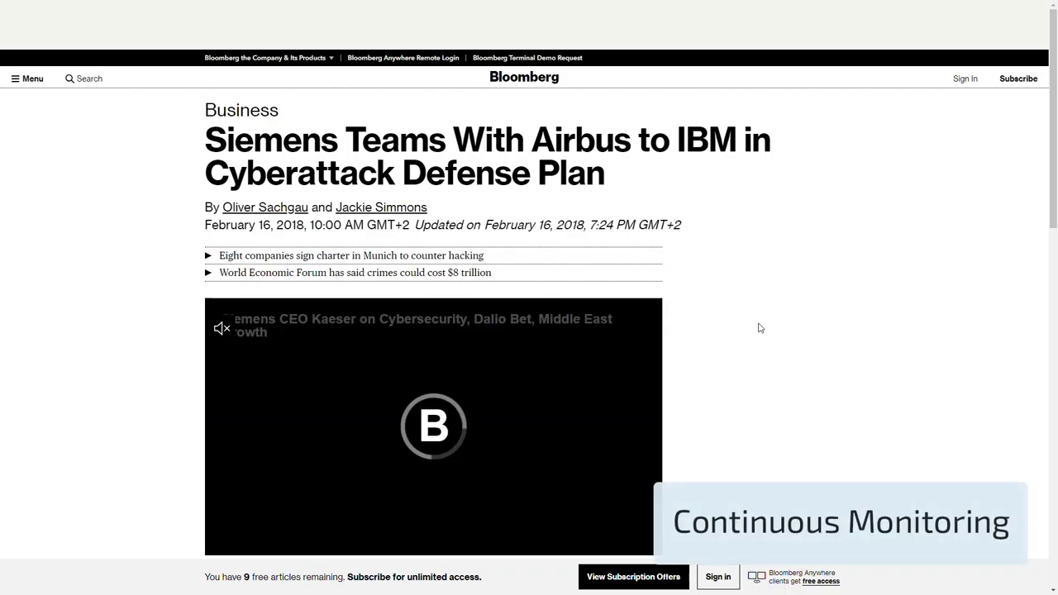
pyautogui.scroll(-3, 757, 330)
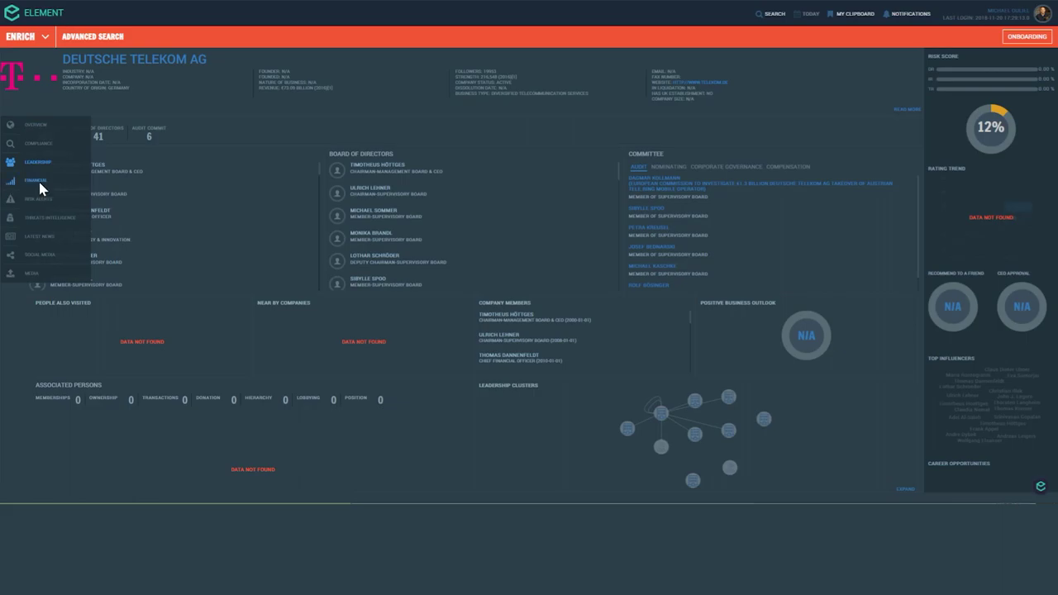
# - Examine the Financial, Risk Alerts, Threats Intelligence and Latest News sections of the Deutsche Telekom AG profile
pyautogui.click(39, 183)
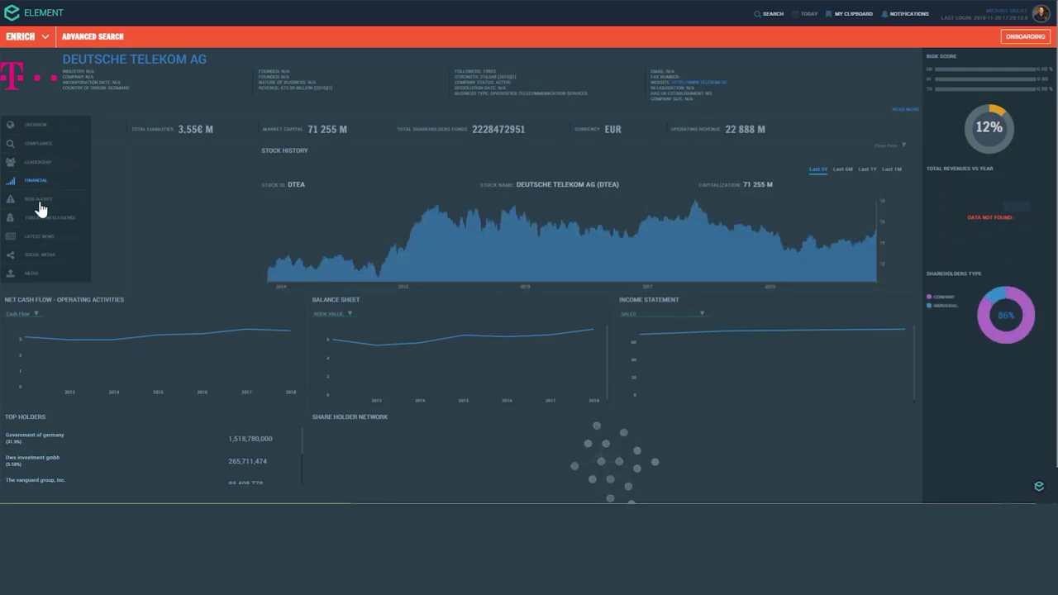
pyautogui.click(38, 204)
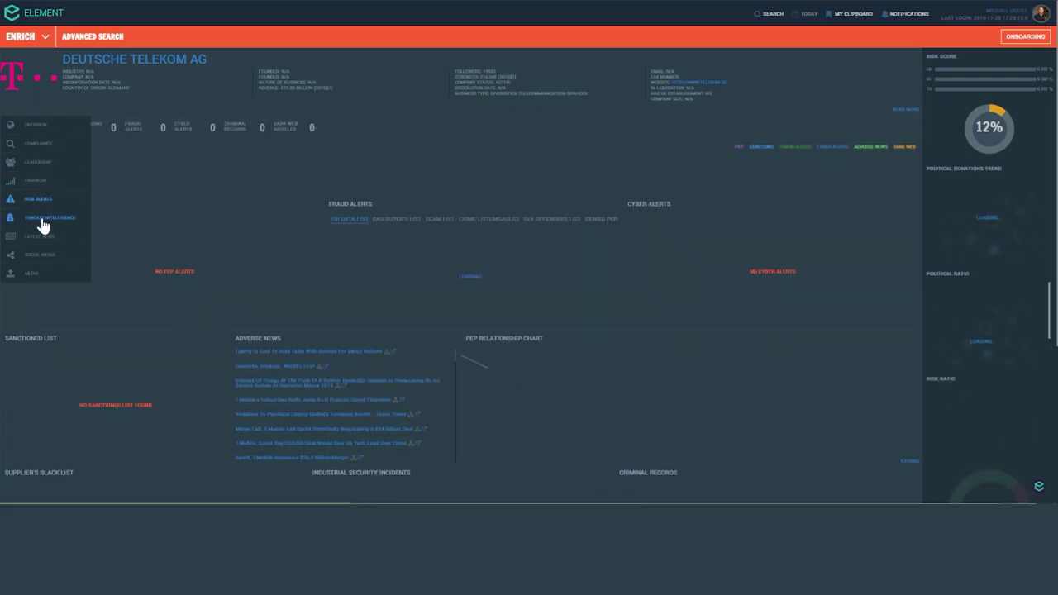
pyautogui.click(43, 221)
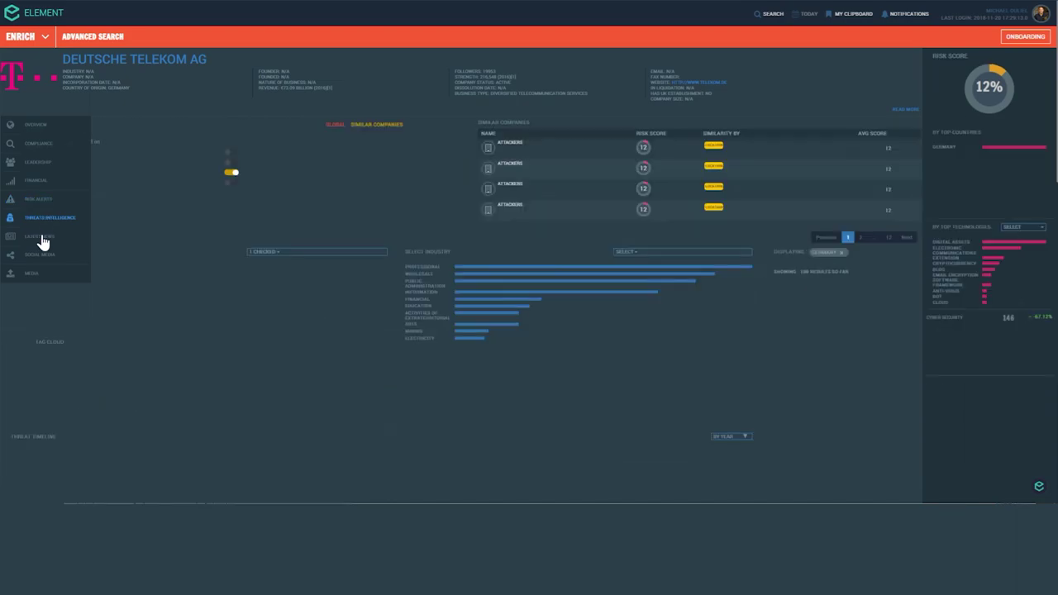
pyautogui.click(43, 240)
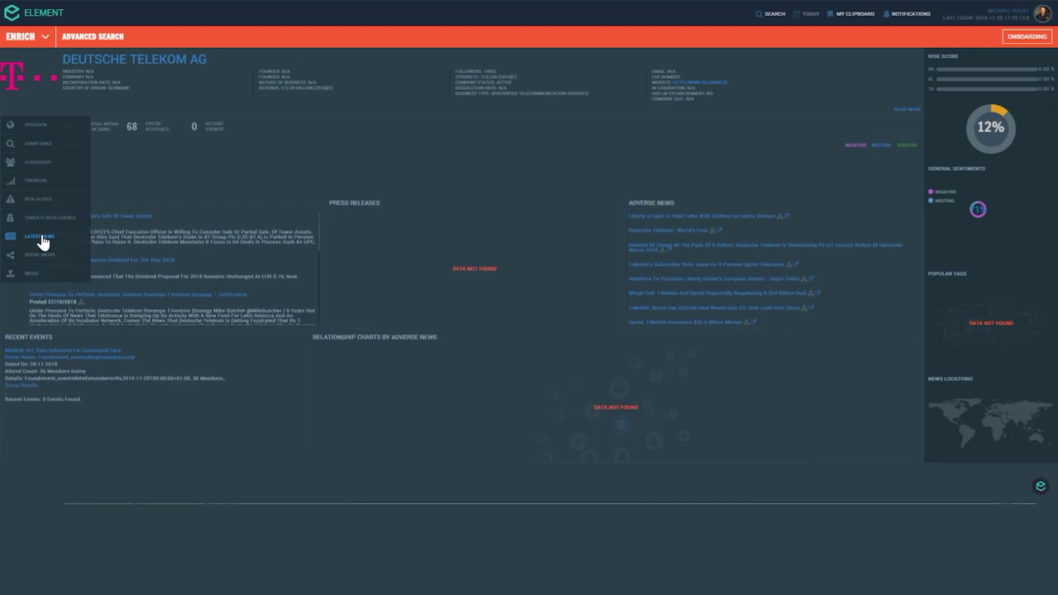
pyautogui.click(41, 239)
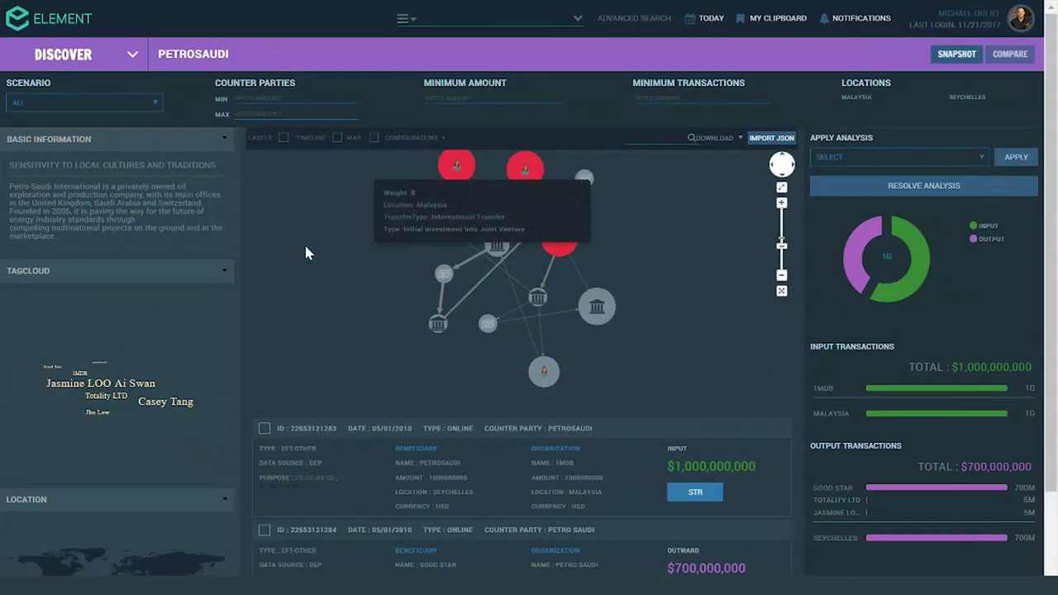
# - Show the labels on the PetroSaudi network graph and open the graph in its expanded view
pyautogui.click(284, 139)
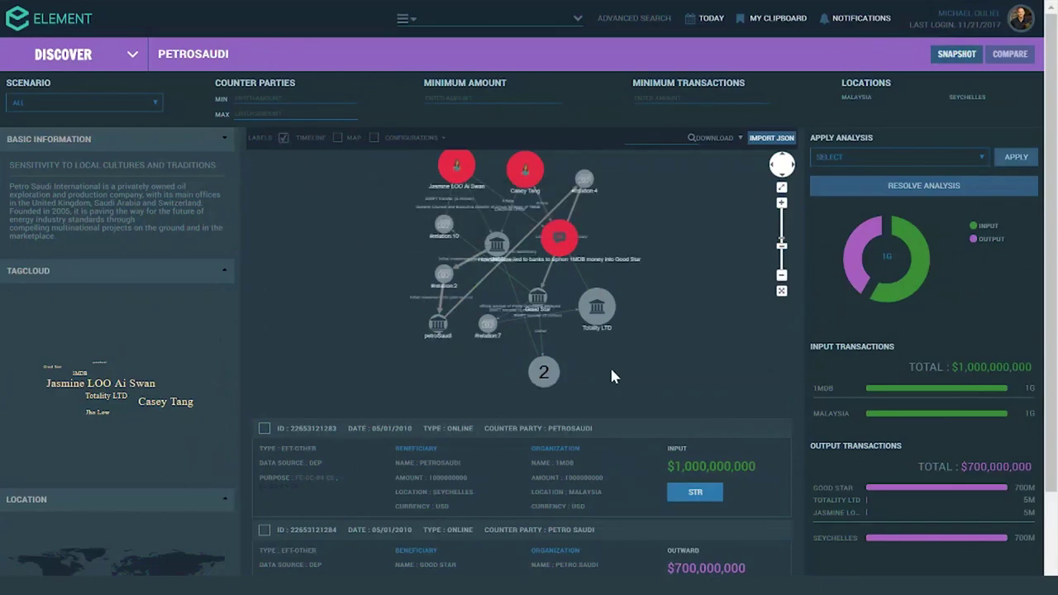
pyautogui.scroll(-2, 1033, 318)
pyautogui.scroll(2, 1029, 252)
pyautogui.click(780, 293)
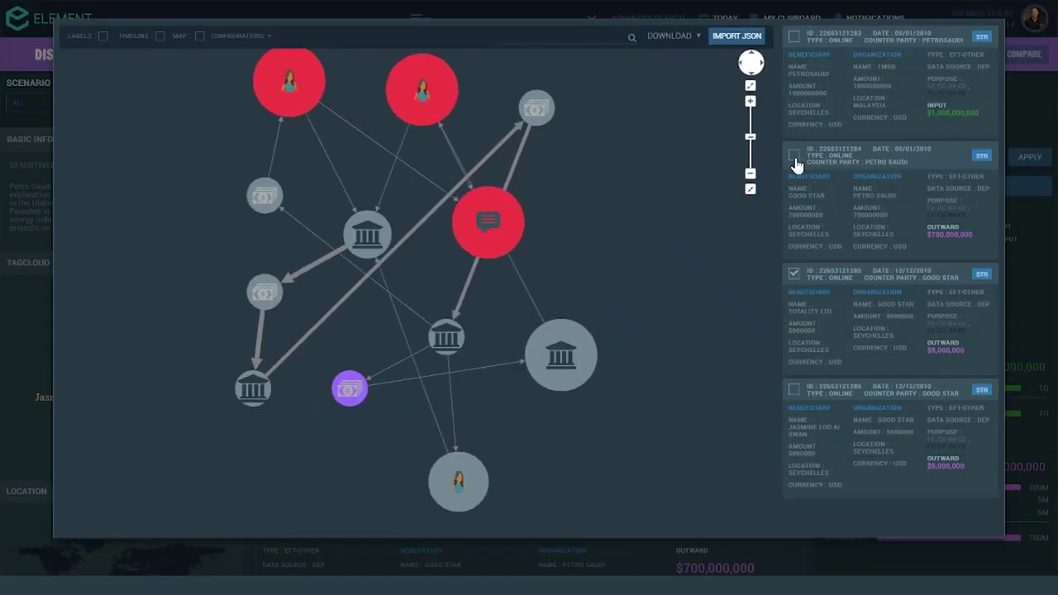
# - Move the red article node aside in the expanded graph, read its article on 1MDB money siphoned into Good Star, and close it
pyautogui.moveTo(517, 224); pyautogui.dragTo(596, 245)
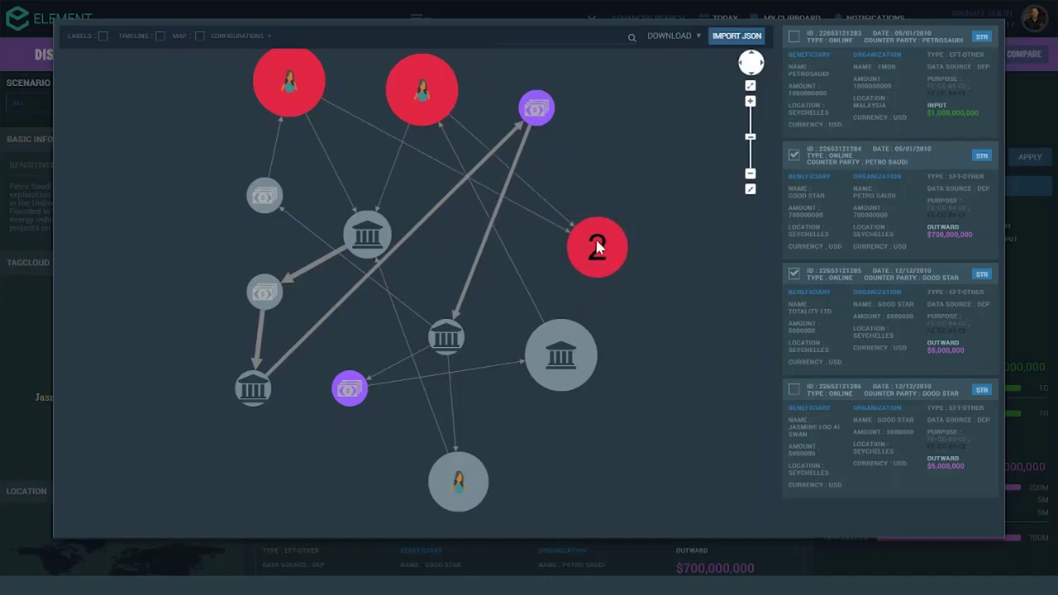
pyautogui.click(597, 245)
pyautogui.click(618, 281)
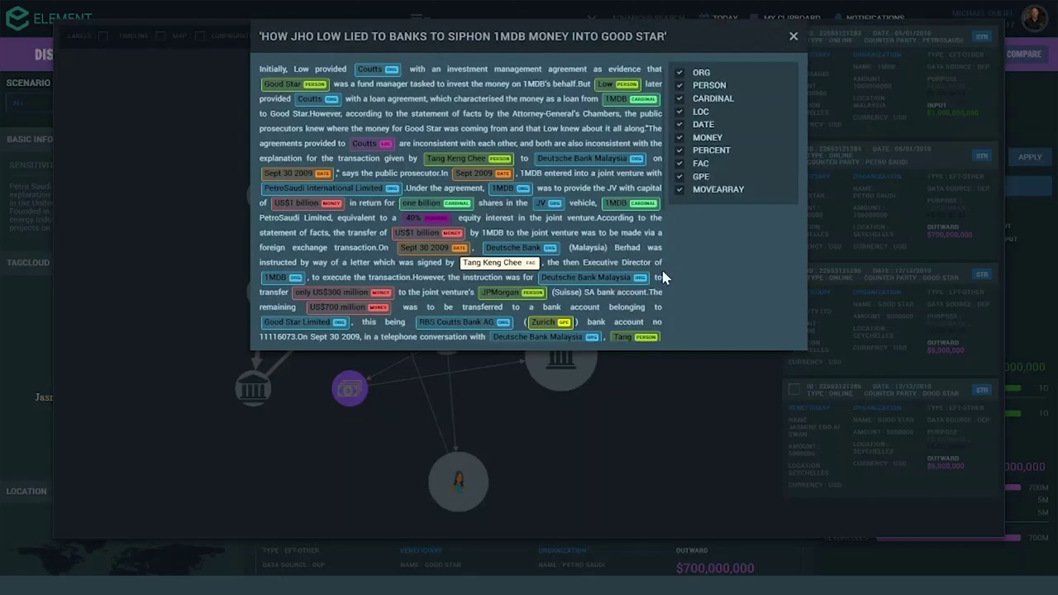
pyautogui.scroll(-4, 665, 232)
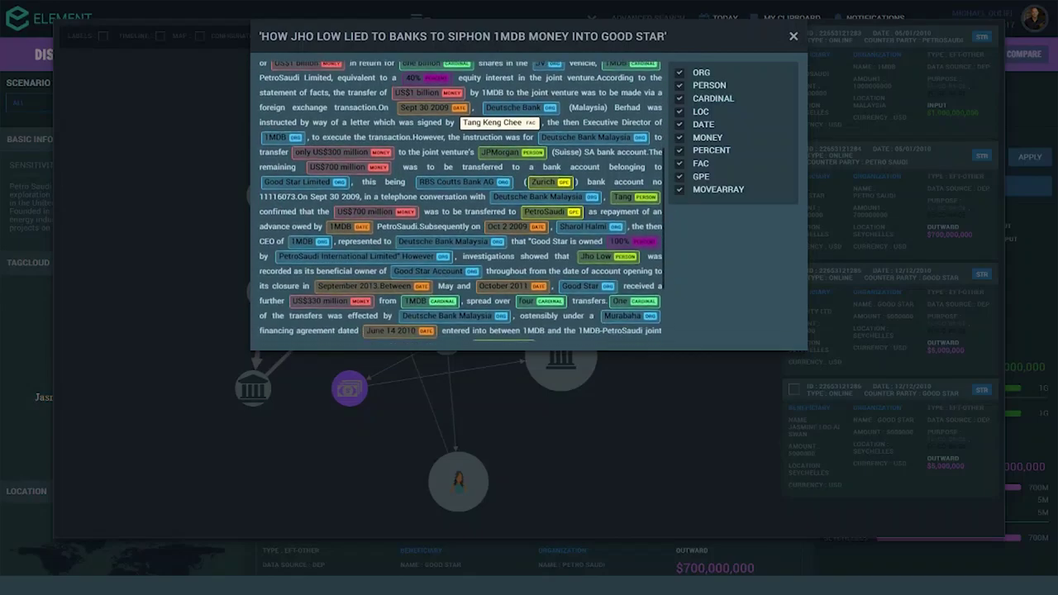
pyautogui.click(793, 36)
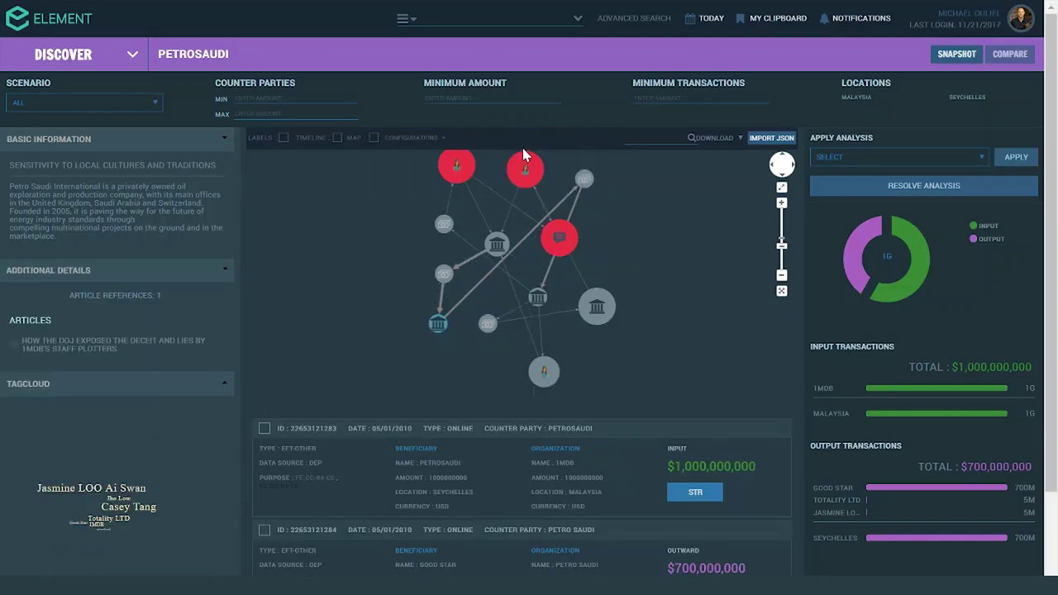
# - Note in the PetroSaudi analysis resolution that the transactions are confirmed fraudulent, save the PetroSaudi - STR report, and review it in Word
pyautogui.click(847, 186)
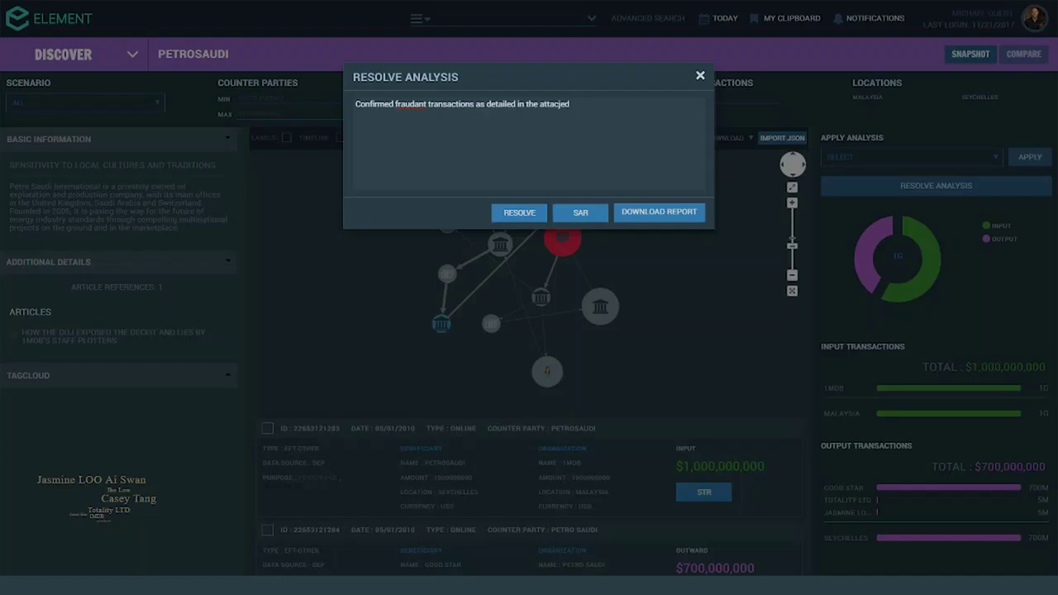
pyautogui.click(628, 216)
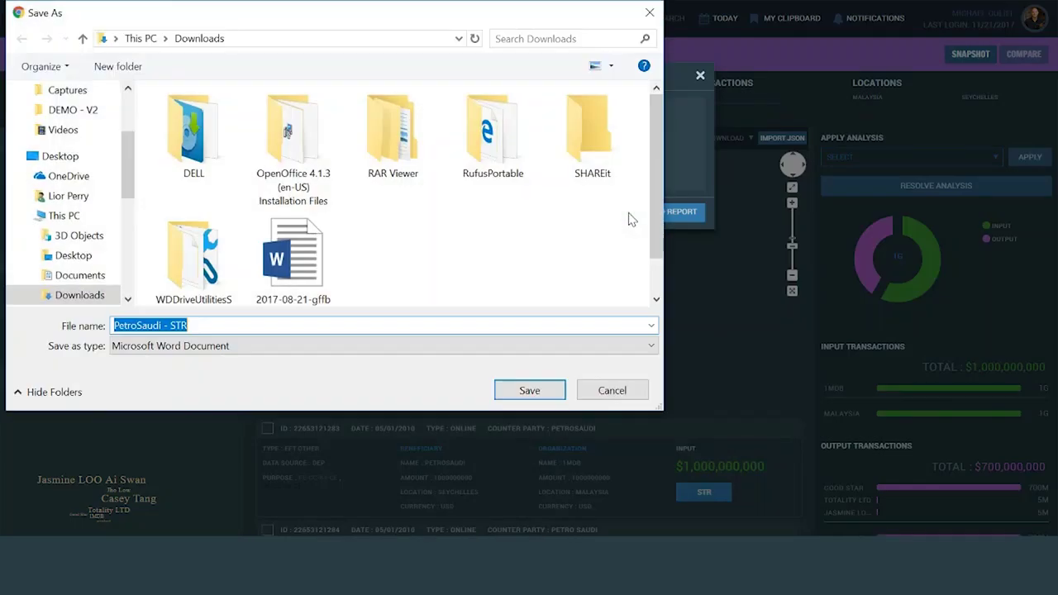
pyautogui.click(522, 384)
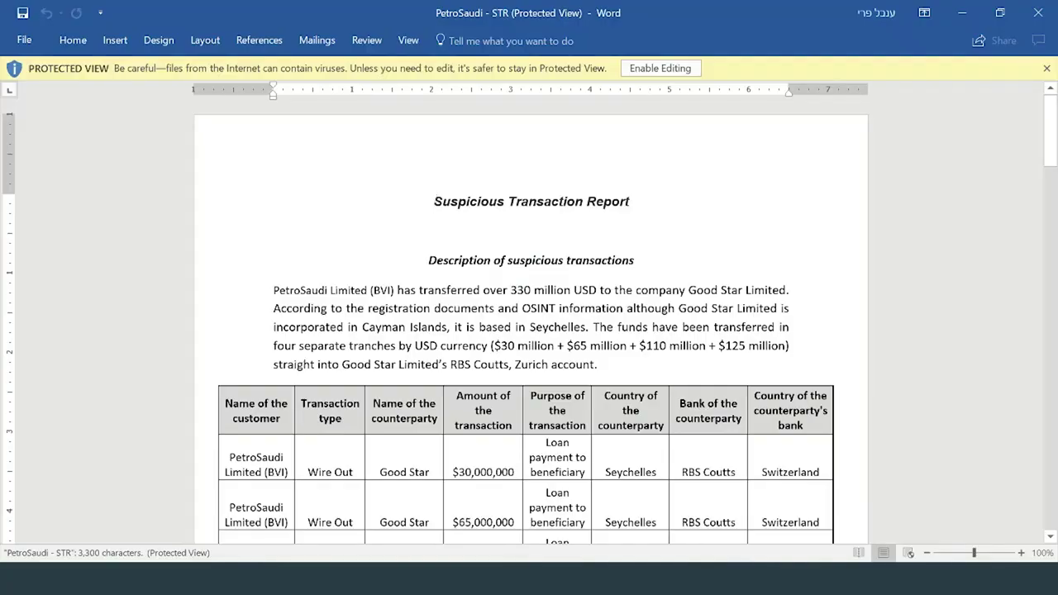
pyautogui.moveTo(1054, 145); pyautogui.dragTo(1056, 475)
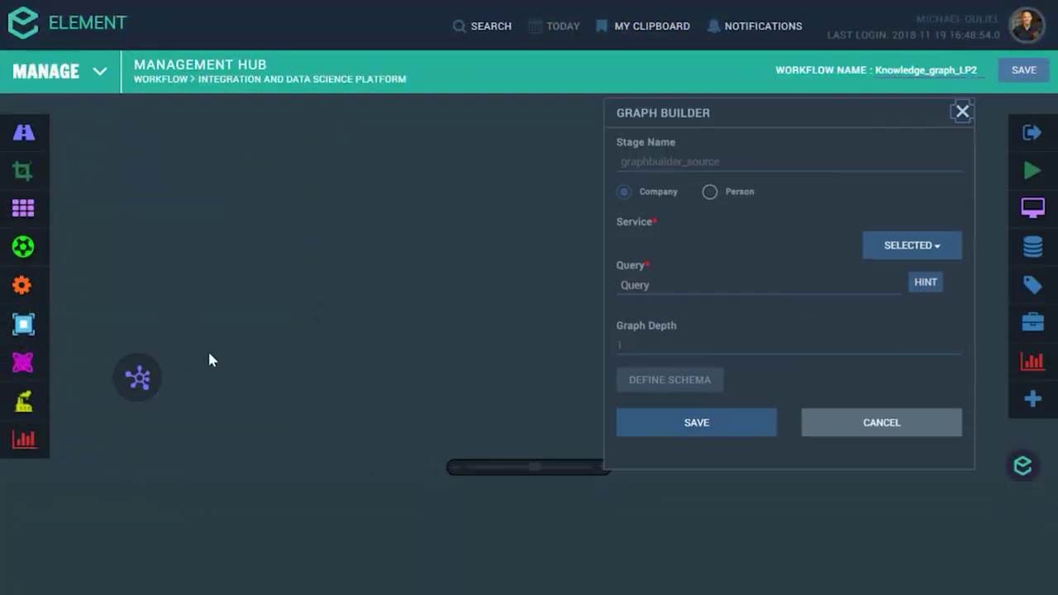
# - Configure the Graph Builder source for a company with 28 selected services and save the stage
pyautogui.click(912, 245)
pyautogui.click(740, 279)
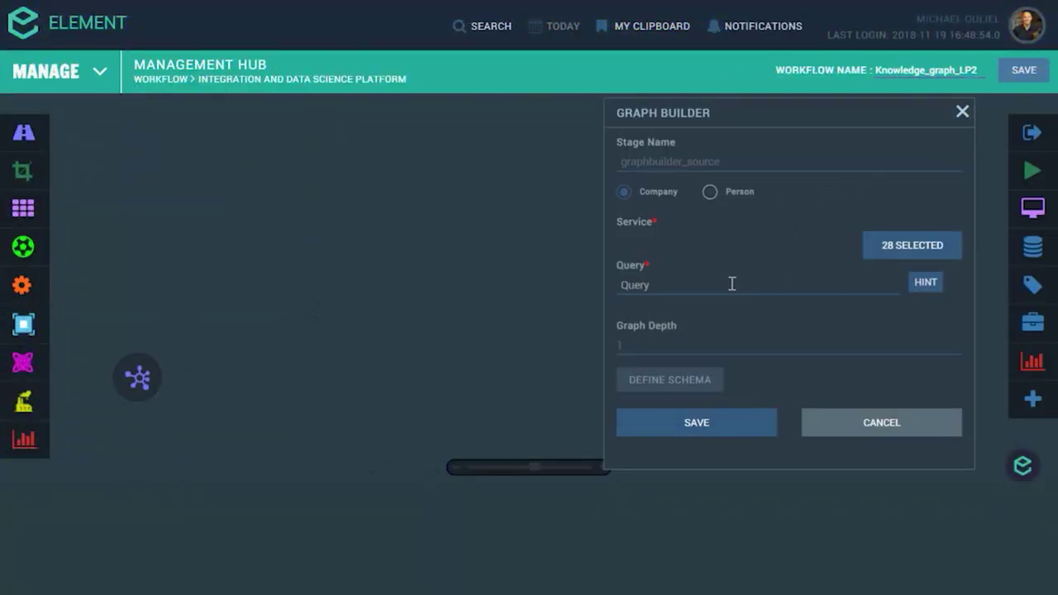
pyautogui.click(707, 420)
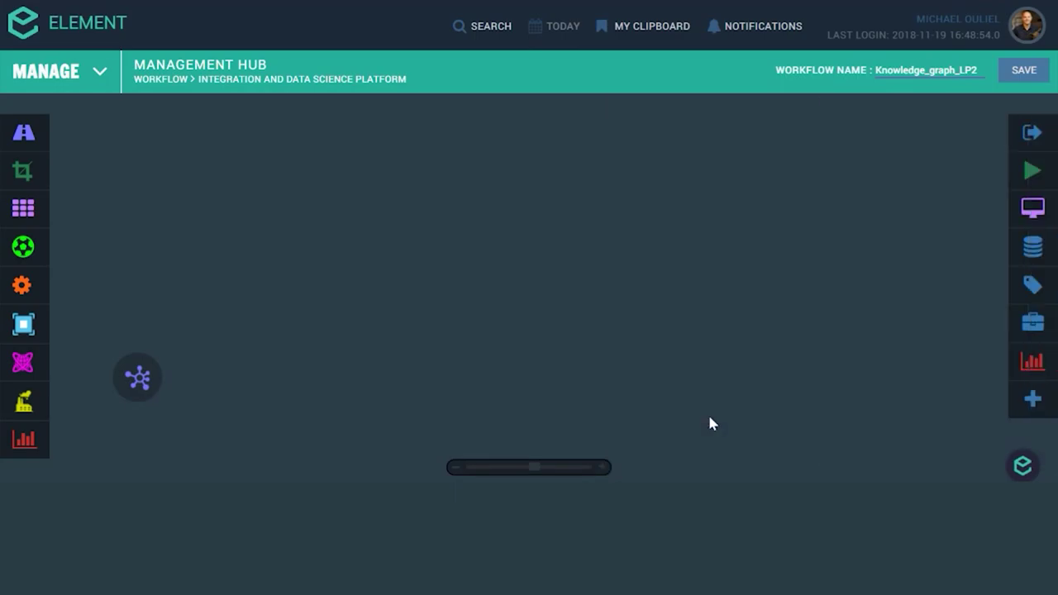
# - Add a Vertex Filter stage beside the Graph Builder, connect the Graph Builder to it, and save the filter's settings
pyautogui.click(23, 403)
pyautogui.moveTo(91, 388); pyautogui.dragTo(314, 379)
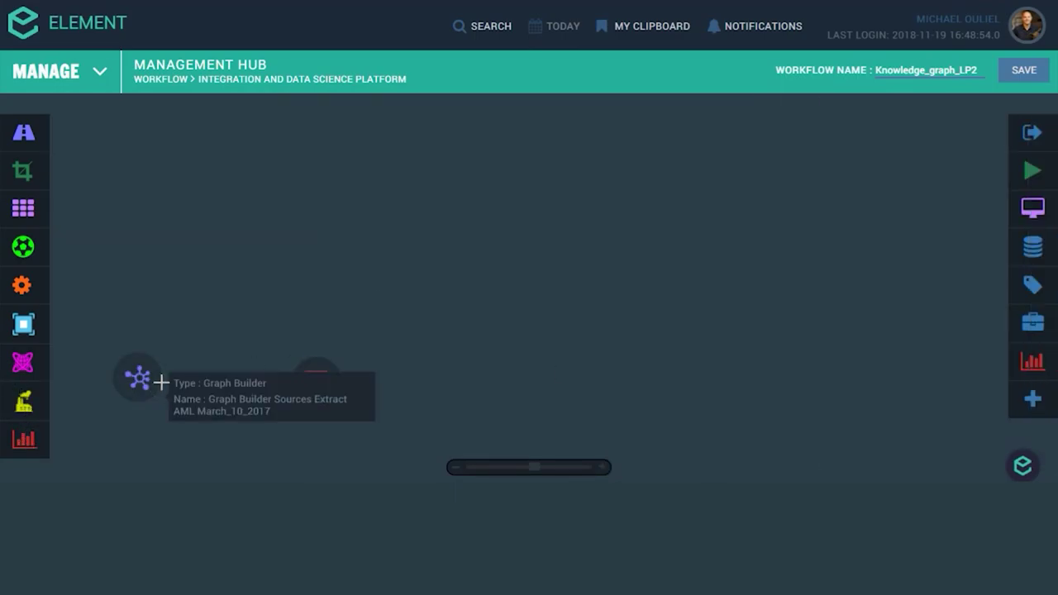
pyautogui.moveTo(160, 380); pyautogui.dragTo(311, 372)
pyautogui.click(696, 309)
# - Add an Orient DB sink to the workflow and connect the Vertex Filter to it
pyautogui.click(23, 324)
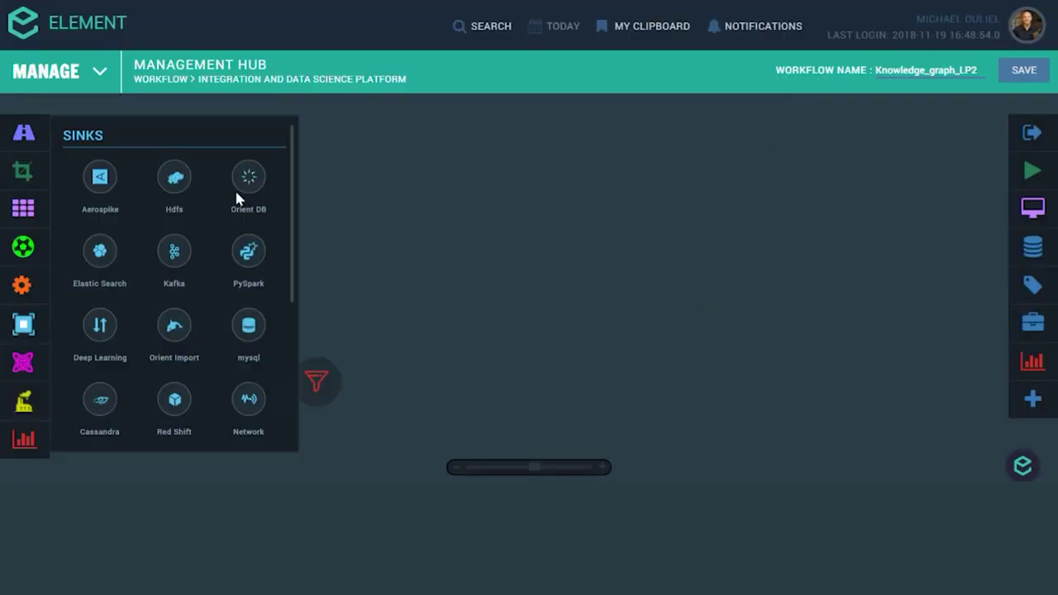
pyautogui.moveTo(245, 175); pyautogui.dragTo(489, 378)
pyautogui.moveTo(341, 380); pyautogui.dragTo(489, 372)
# - Configure the Orient DB sink with profile Orient, database graphX, case ID Deutsche_Telekom_AG and format GraphX, and save it
pyautogui.click(719, 209)
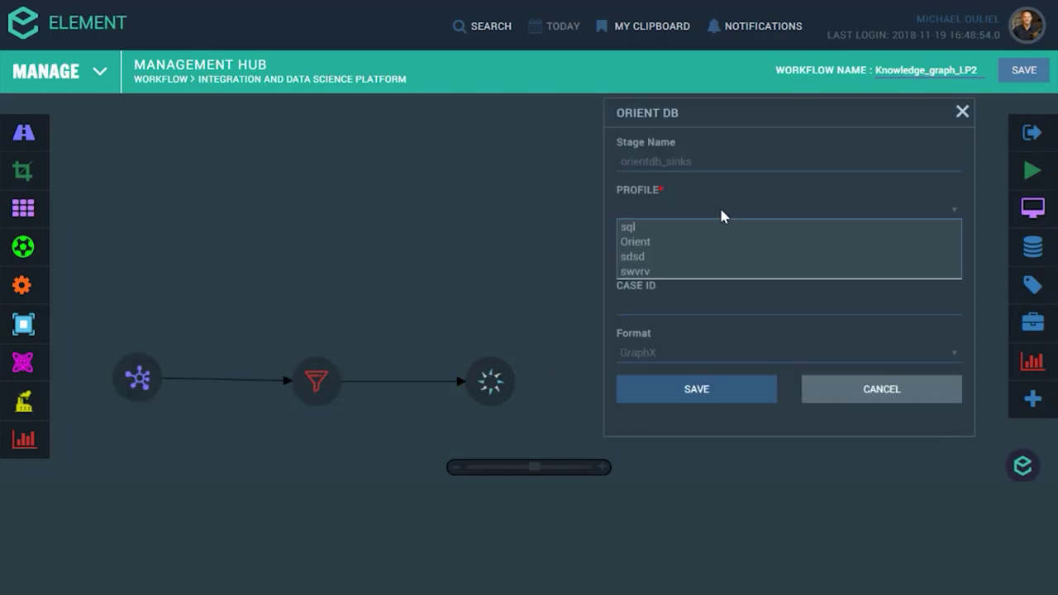
pyautogui.click(716, 244)
pyautogui.click(716, 257)
pyautogui.click(700, 358)
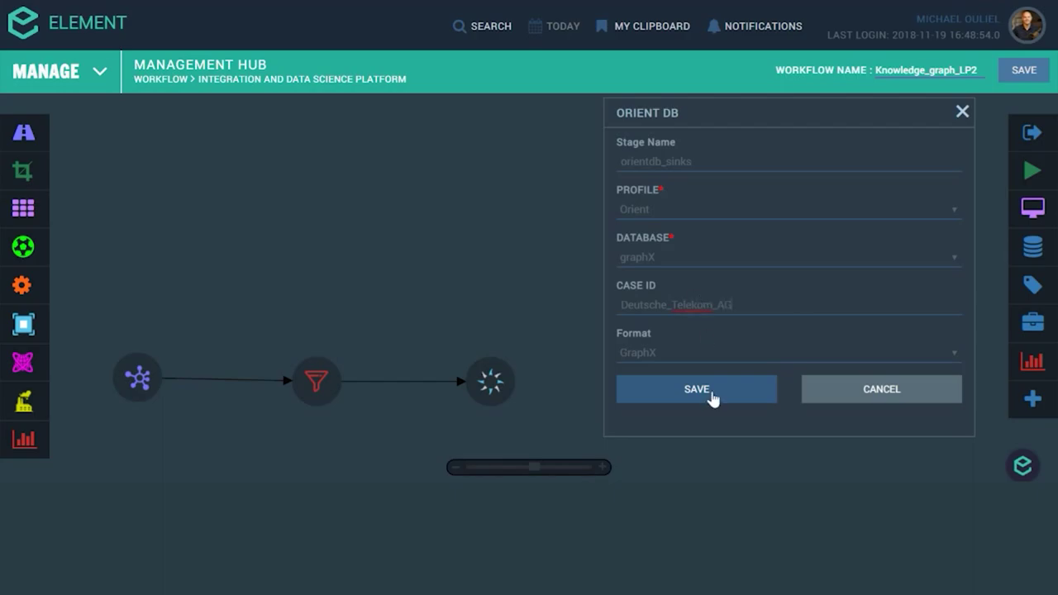
pyautogui.click(712, 395)
# - Run the Knowledge_graph_LP2 workflow with 4 GB of memory and 4 cores, and open its monitoring view
pyautogui.click(1030, 173)
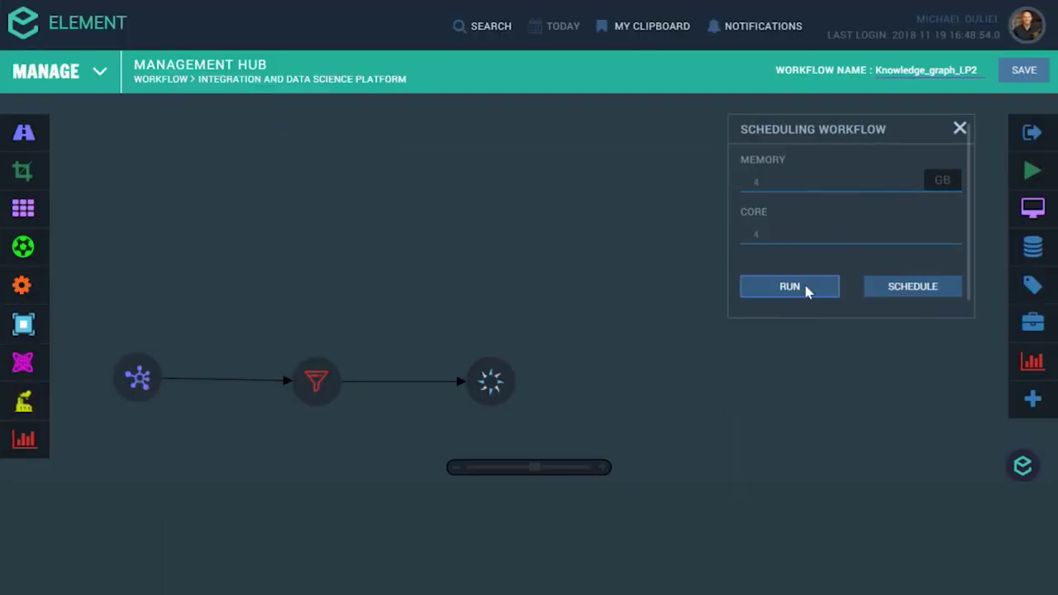
pyautogui.click(1031, 210)
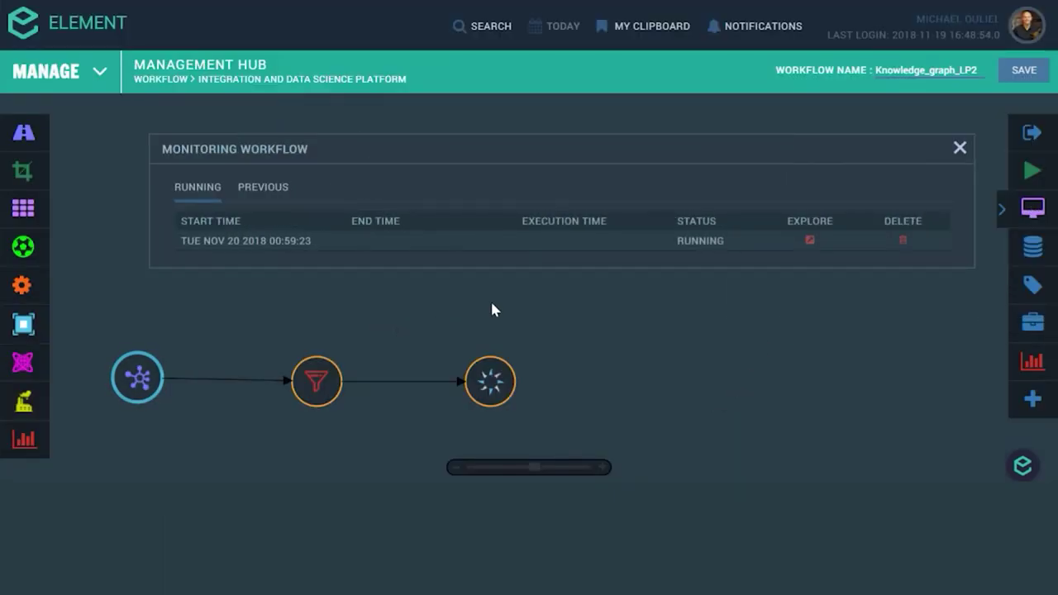
# - Examine the workflow's previous runs and a stage's stats and sample data, and close the monitoring view
pyautogui.click(265, 187)
pyautogui.click(809, 240)
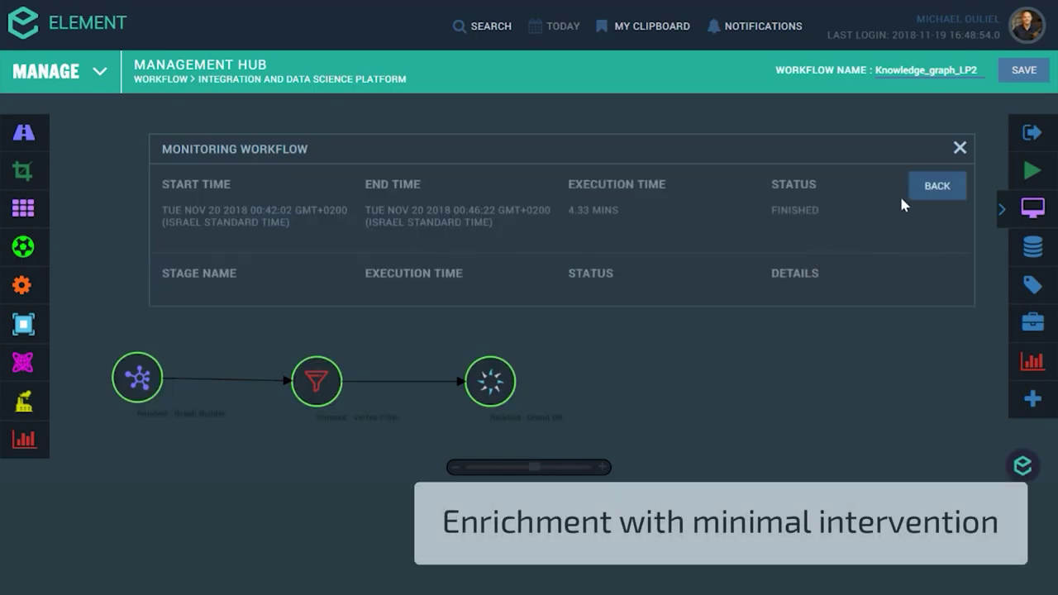
pyautogui.click(916, 189)
pyautogui.click(809, 241)
pyautogui.click(795, 299)
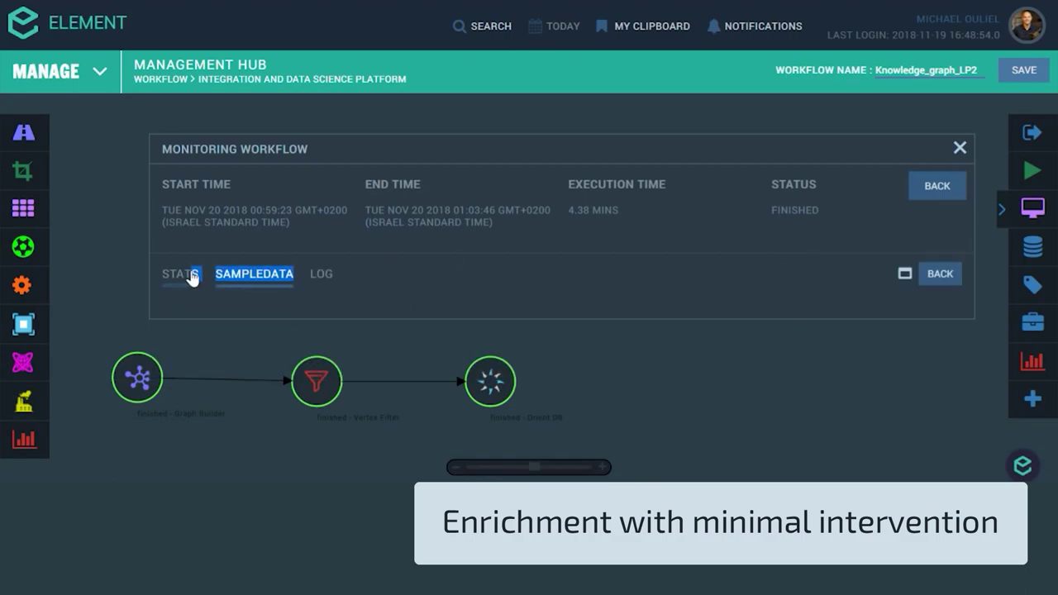
pyautogui.click(959, 147)
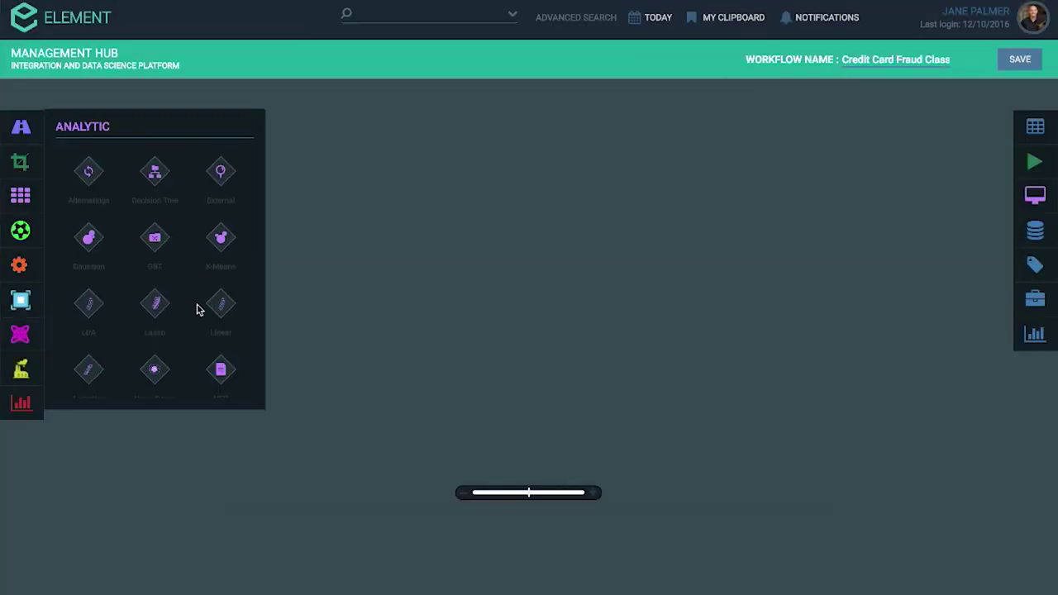
# - Add a Random Forest stage, connect the source to it, and name it Credit Card Fraud Classifier
pyautogui.scroll(-2, 197, 310)
pyautogui.moveTo(154, 311); pyautogui.dragTo(408, 173)
pyautogui.moveTo(185, 166); pyautogui.dragTo(407, 172)
pyautogui.doubleClick(818, 159)
pyautogui.write('Credit Card Fraud Classifier')
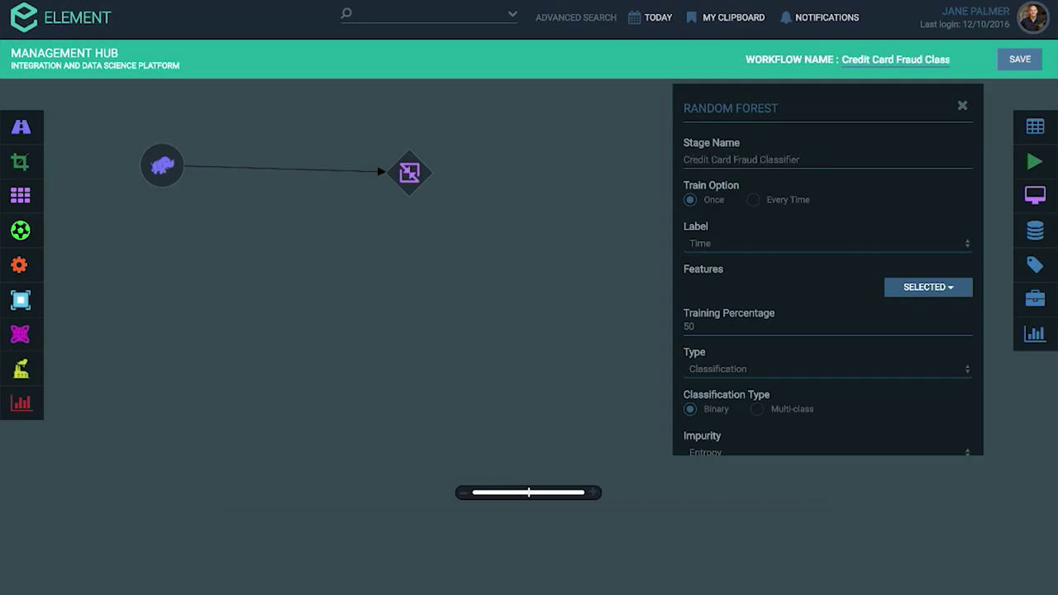
# - Set the Random Forest label to Class and select 30 of the 31 available features
pyautogui.click(781, 243)
pyautogui.scroll(-5, 826, 371)
pyautogui.click(826, 511)
pyautogui.click(928, 287)
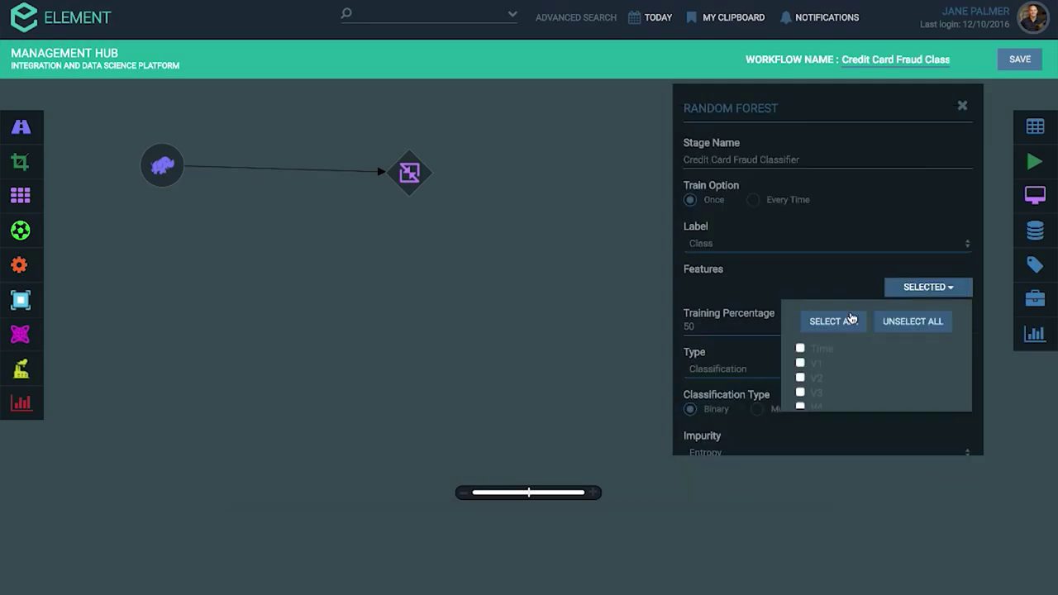
pyautogui.click(829, 319)
pyautogui.scroll(-8, 854, 378)
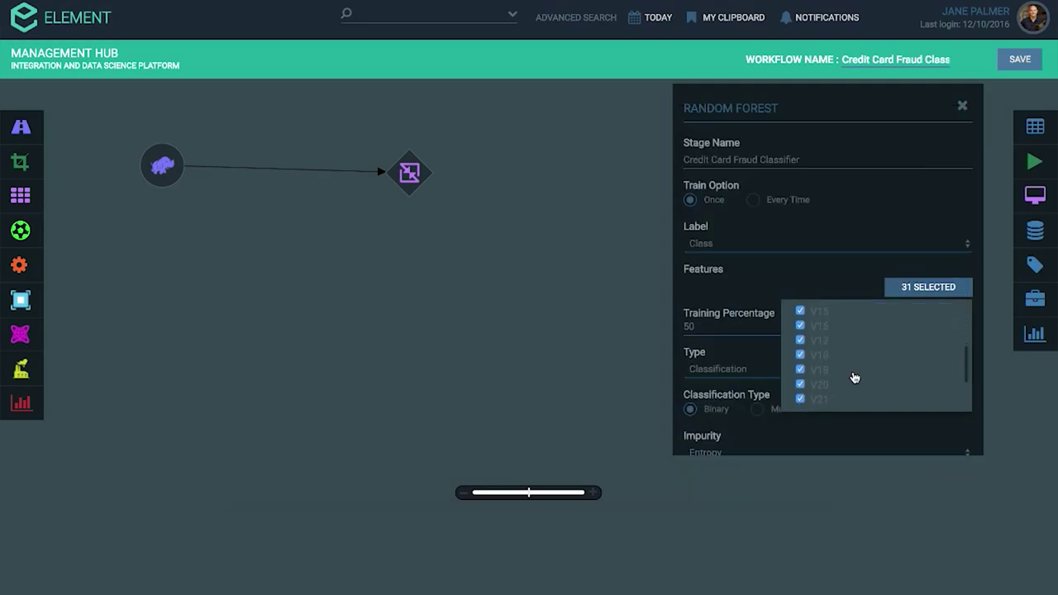
pyautogui.click(765, 271)
# - Set the training percentage to 70 with the Classification type and Entropy impurity
pyautogui.click(785, 355)
pyautogui.click(776, 353)
pyautogui.scroll(-2, 777, 356)
pyautogui.click(769, 370)
pyautogui.click(770, 368)
pyautogui.scroll(-2, 803, 390)
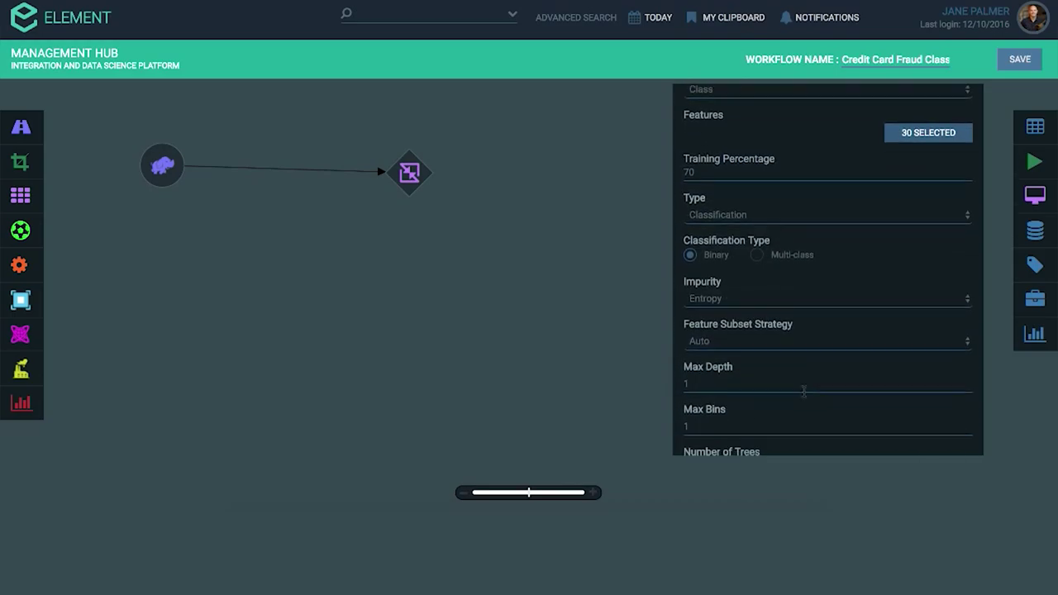
# - Set the max depth to 10, max bins to 32 and number of trees to 2, and save the Random Forest stage
pyautogui.click(760, 299)
pyautogui.click(738, 294)
pyautogui.scroll(-2, 738, 293)
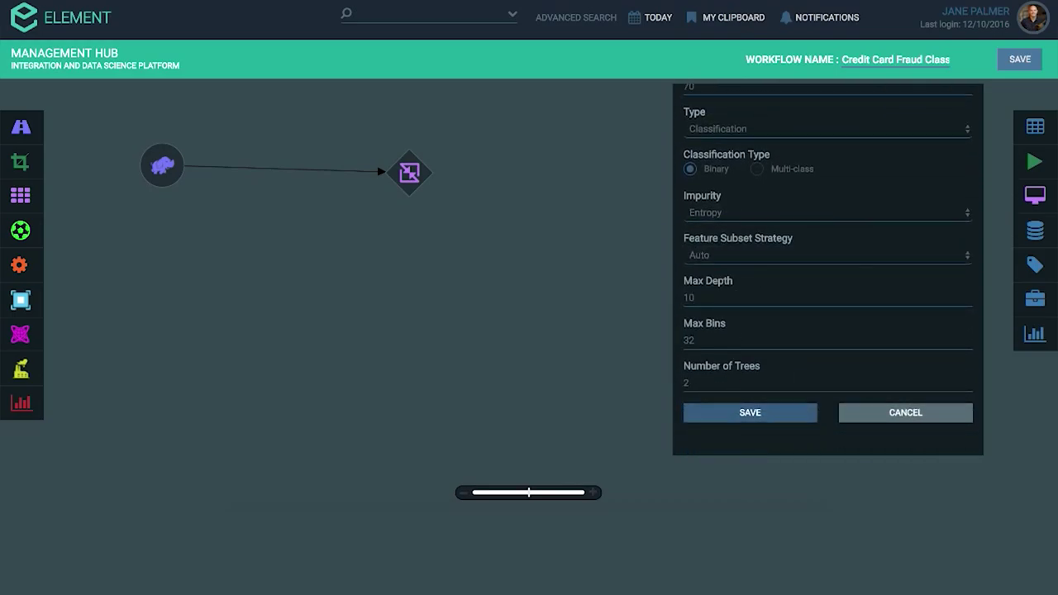
pyautogui.click(749, 412)
# - Run the fraud classifier workflow with 4 GB memory and 4 cores, and review its stage-by-stage execution details
pyautogui.click(1035, 196)
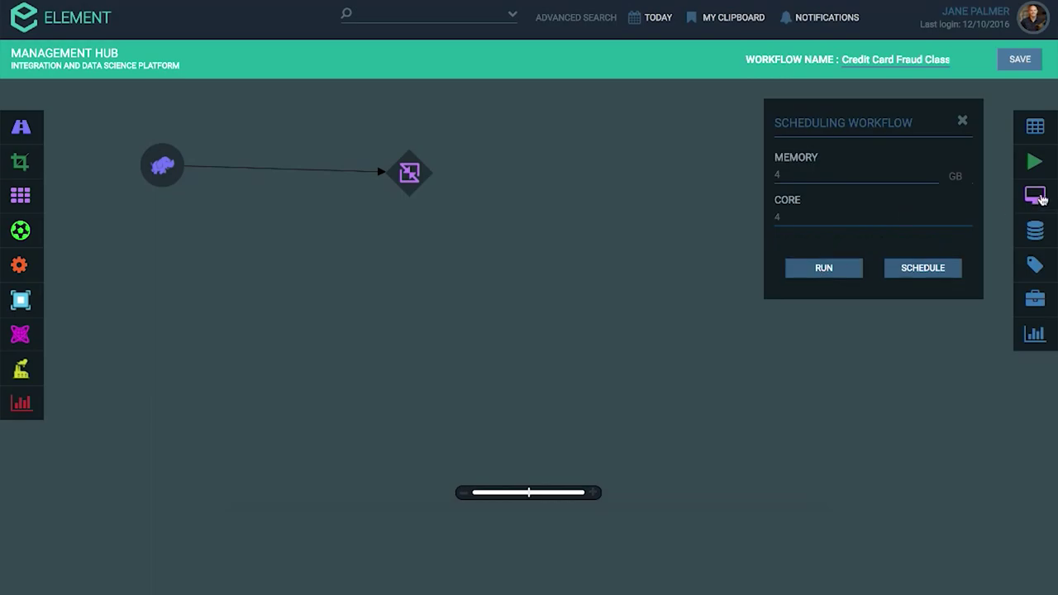
pyautogui.click(823, 267)
pyautogui.click(760, 207)
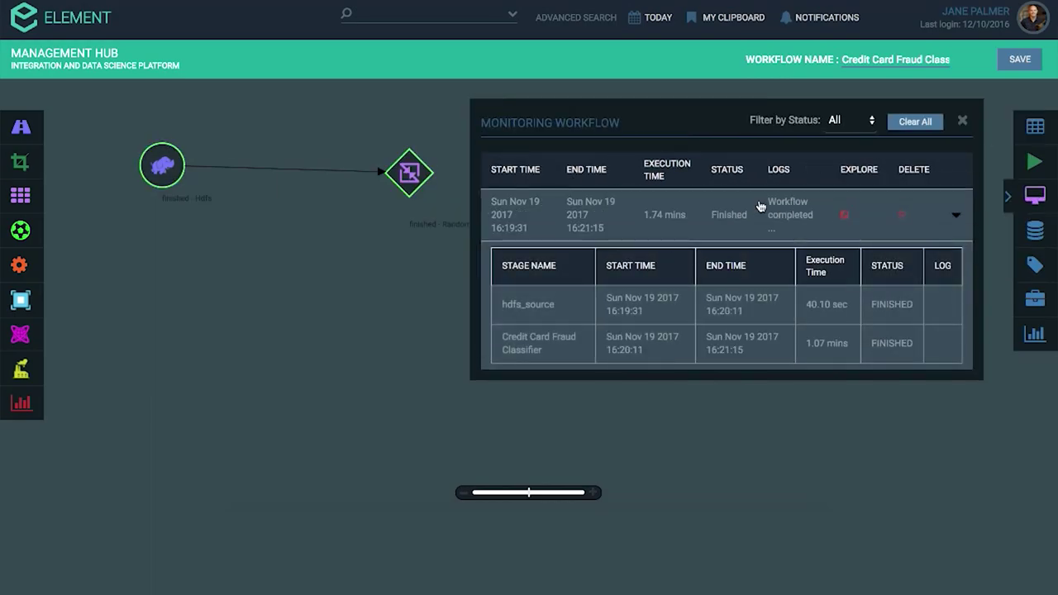
pyautogui.click(962, 122)
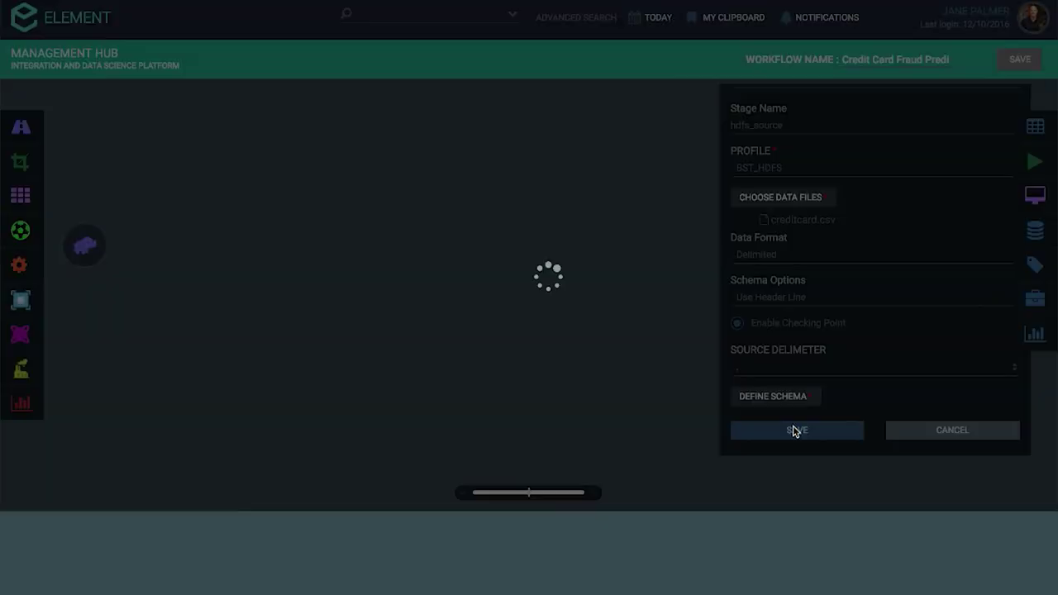
# - Add an Analytic Predictor stage fed by the HDFS source, with the Credit Card Fraud Classifier model and threshold 1
pyautogui.click(30, 208)
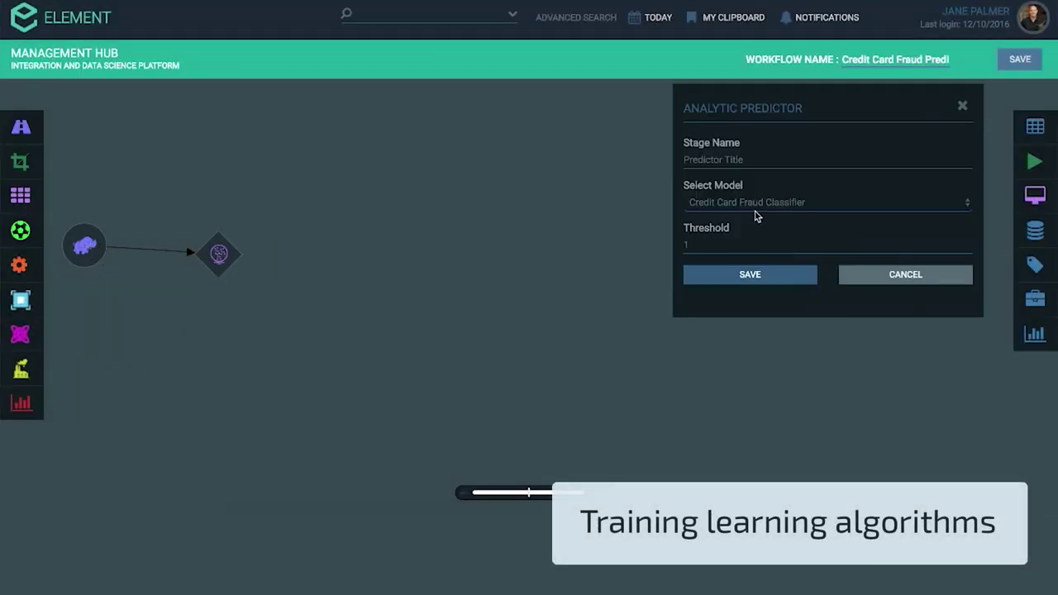
pyautogui.click(763, 275)
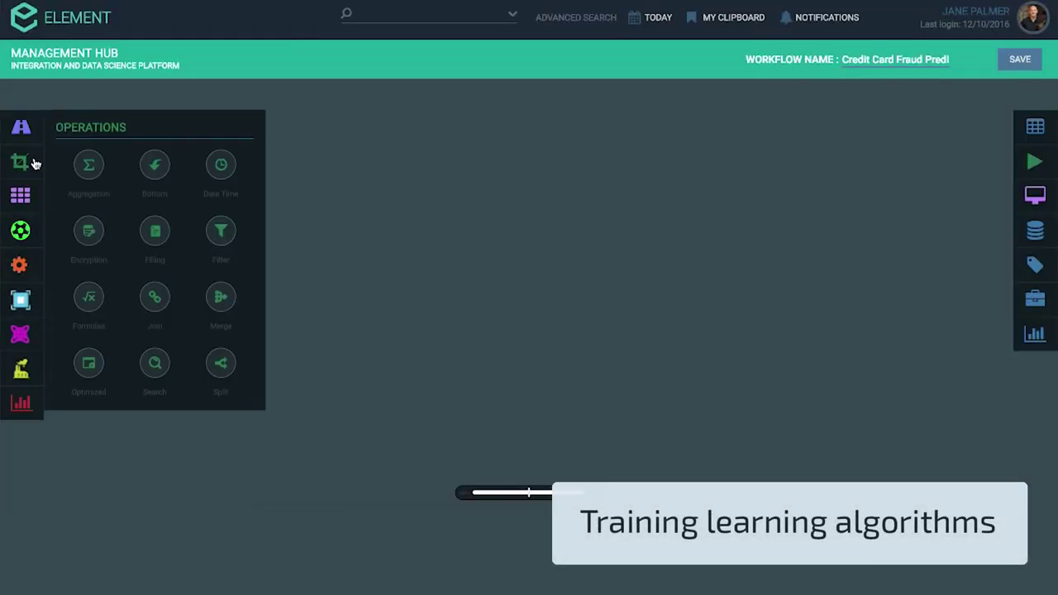
# - Add a Filter stage above and beyond the predictor, connect the predictor to it, and set it to filter by Expression
pyautogui.moveTo(217, 215); pyautogui.dragTo(380, 158)
pyautogui.moveTo(243, 255); pyautogui.dragTo(364, 165)
pyautogui.click(719, 214)
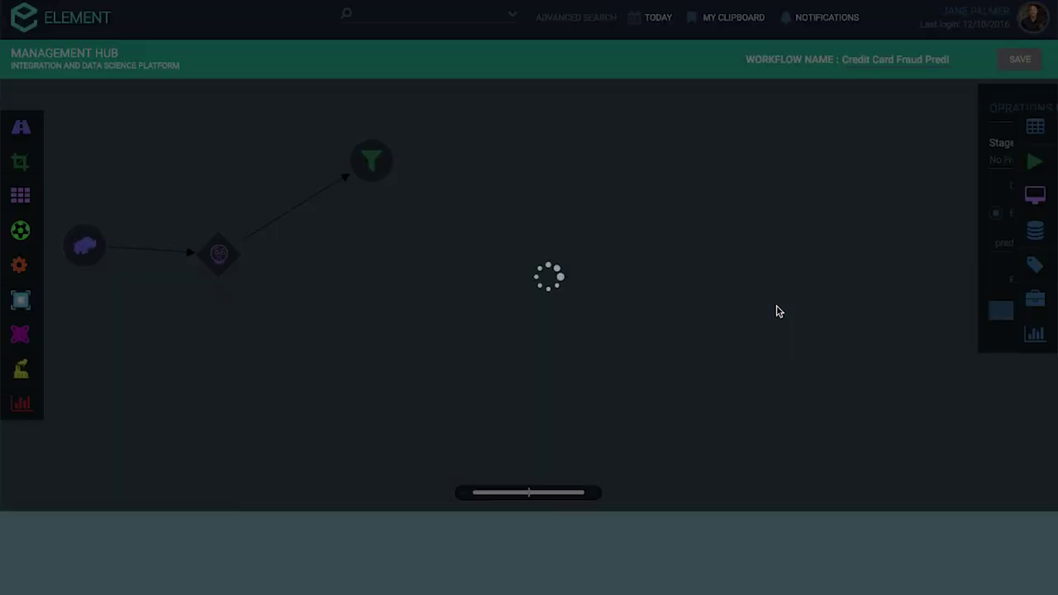
# - Add a second Filter stage below the first, connect the predictor to it, and save it as Fraud Filter
pyautogui.click(22, 163)
pyautogui.moveTo(227, 229); pyautogui.dragTo(361, 342)
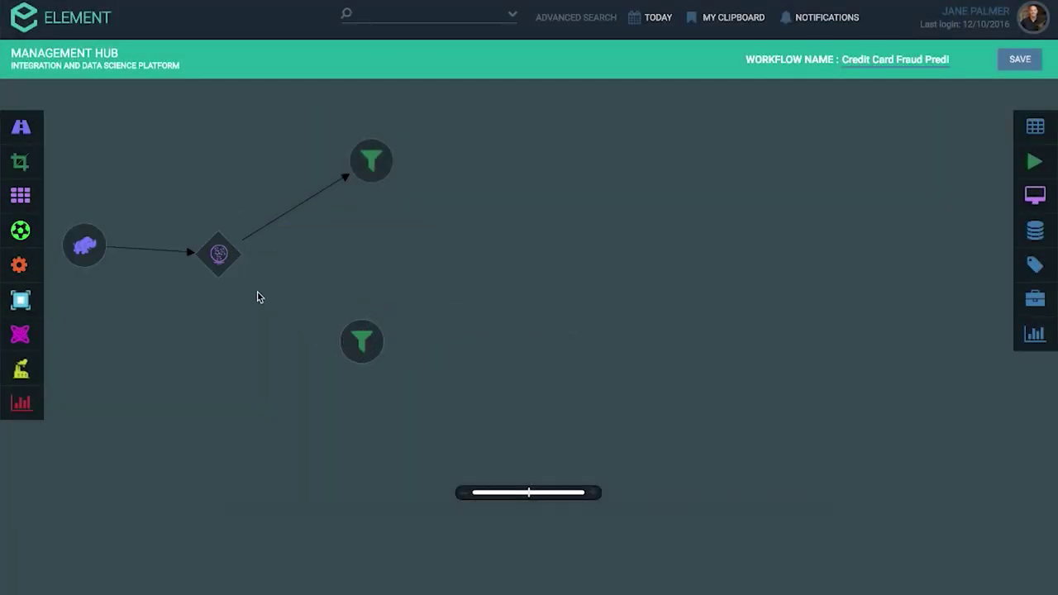
pyautogui.moveTo(217, 276); pyautogui.dragTo(361, 340)
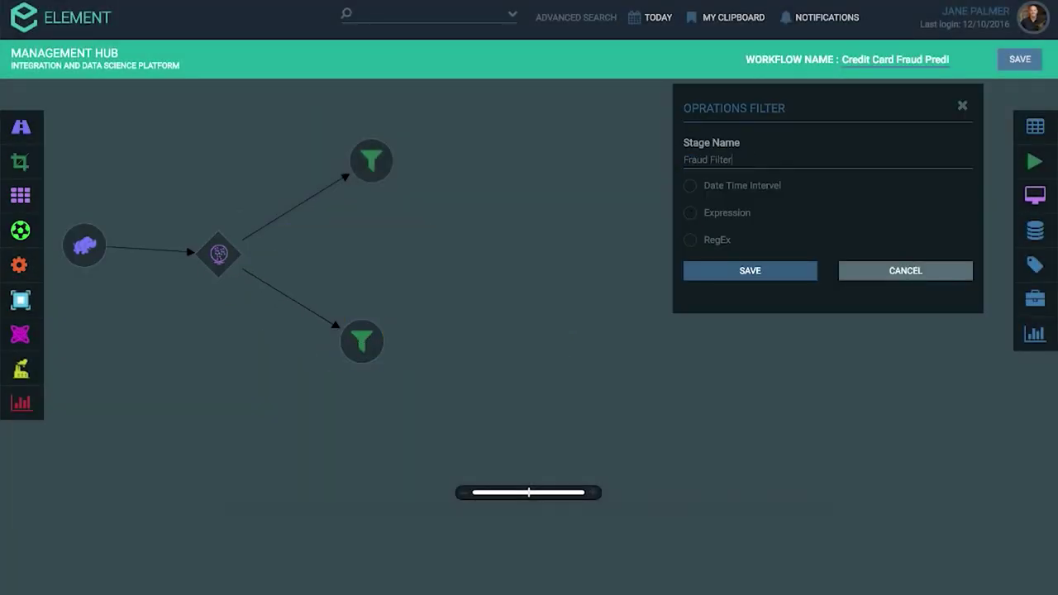
pyautogui.click(749, 270)
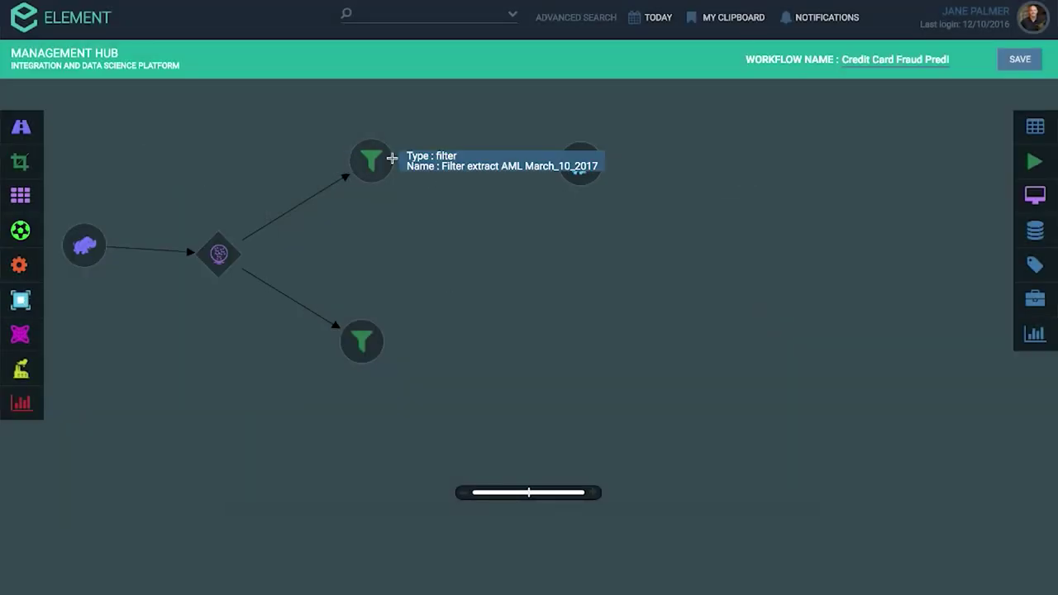
# - Connect the upper filter to the HDFS output stage and save that output's settings
pyautogui.moveTo(391, 158); pyautogui.dragTo(580, 163)
pyautogui.scroll(-3, 802, 377)
pyautogui.click(775, 444)
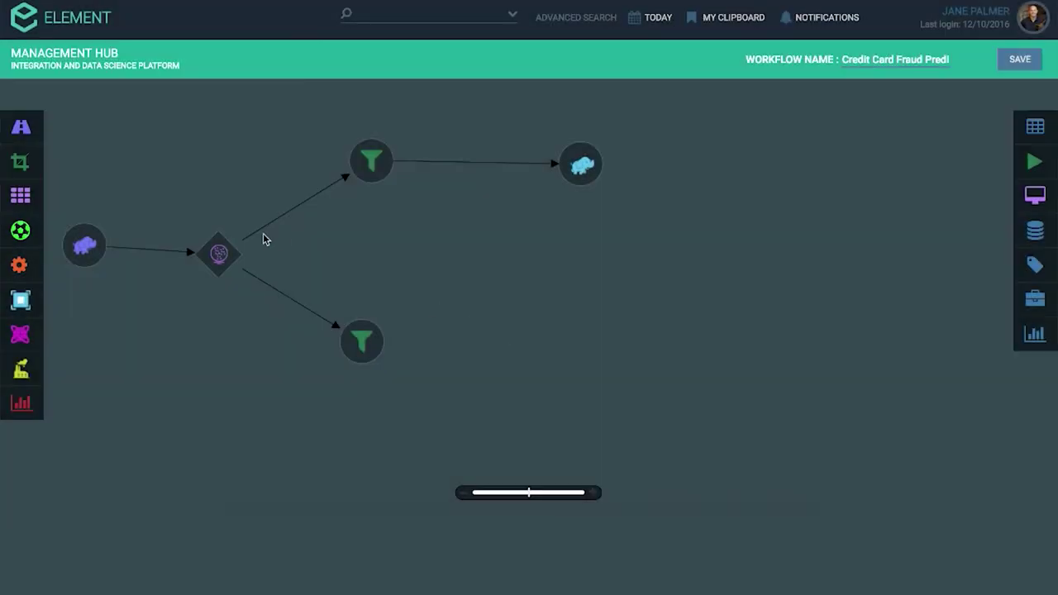
# - Add an HDFS output for the lower filter, saved with profile BST_HDFS, merged Delimited output, no compression and a comma delimiter
pyautogui.moveTo(21, 300); pyautogui.dragTo(573, 354)
pyautogui.moveTo(382, 341); pyautogui.dragTo(573, 356)
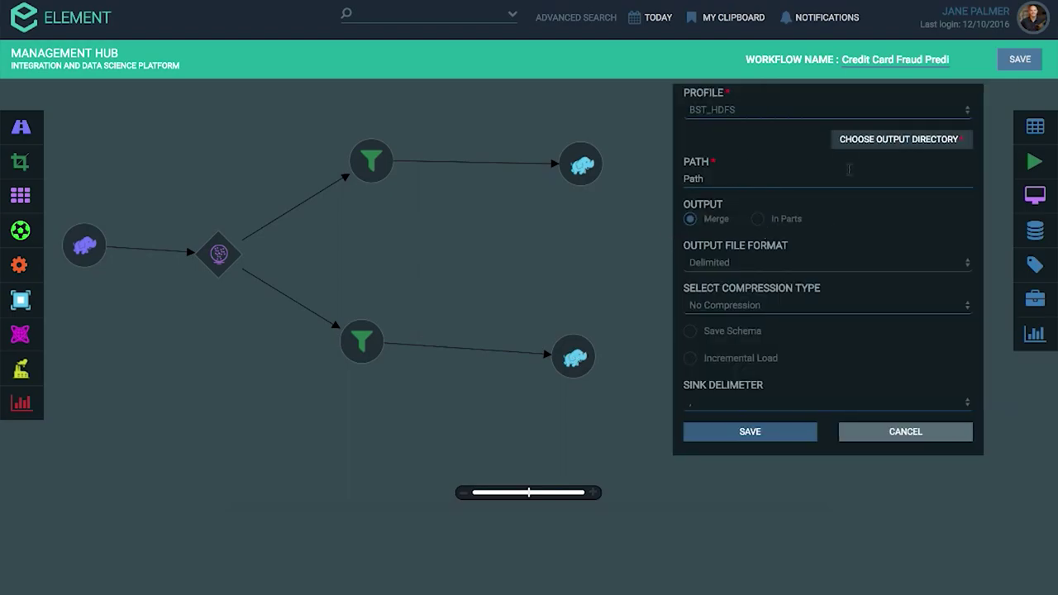
pyautogui.click(750, 431)
# - Run the fraud prediction workflow, check its monitoring entry, and collapse the monitoring view to reveal the stages
pyautogui.click(1033, 162)
pyautogui.click(827, 272)
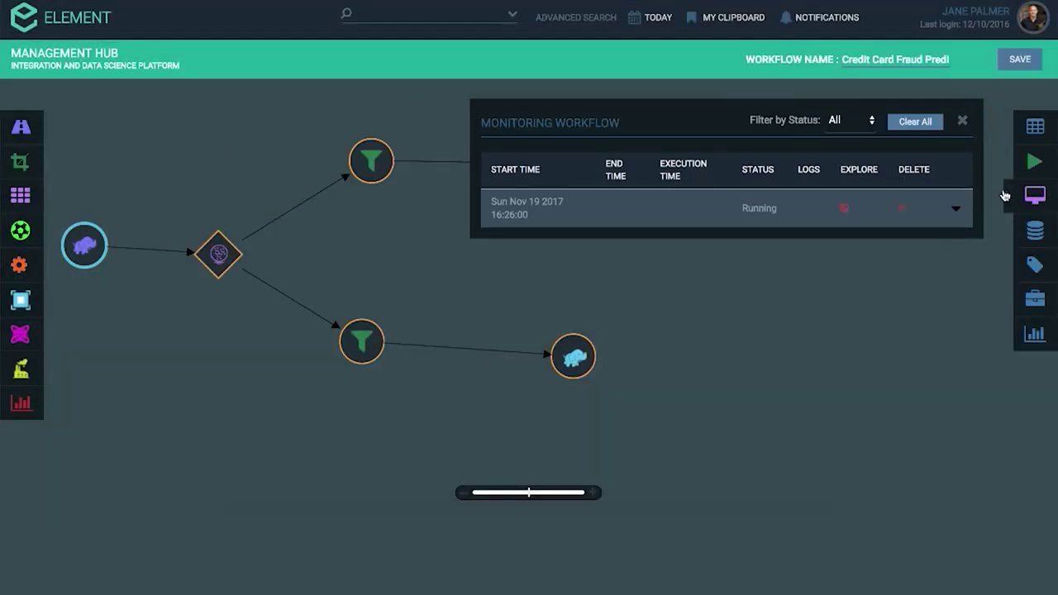
pyautogui.click(1005, 195)
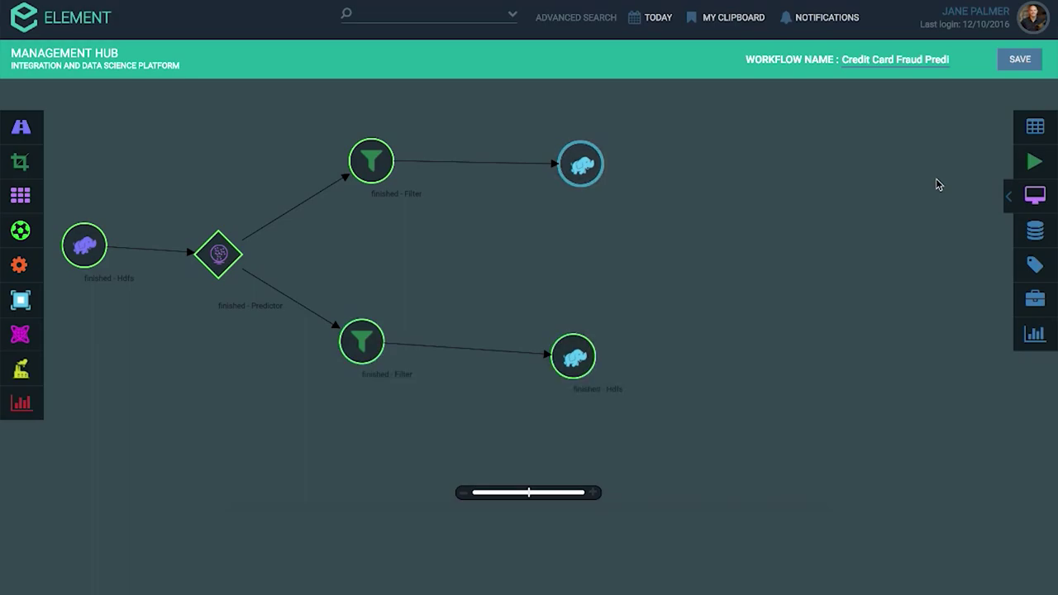